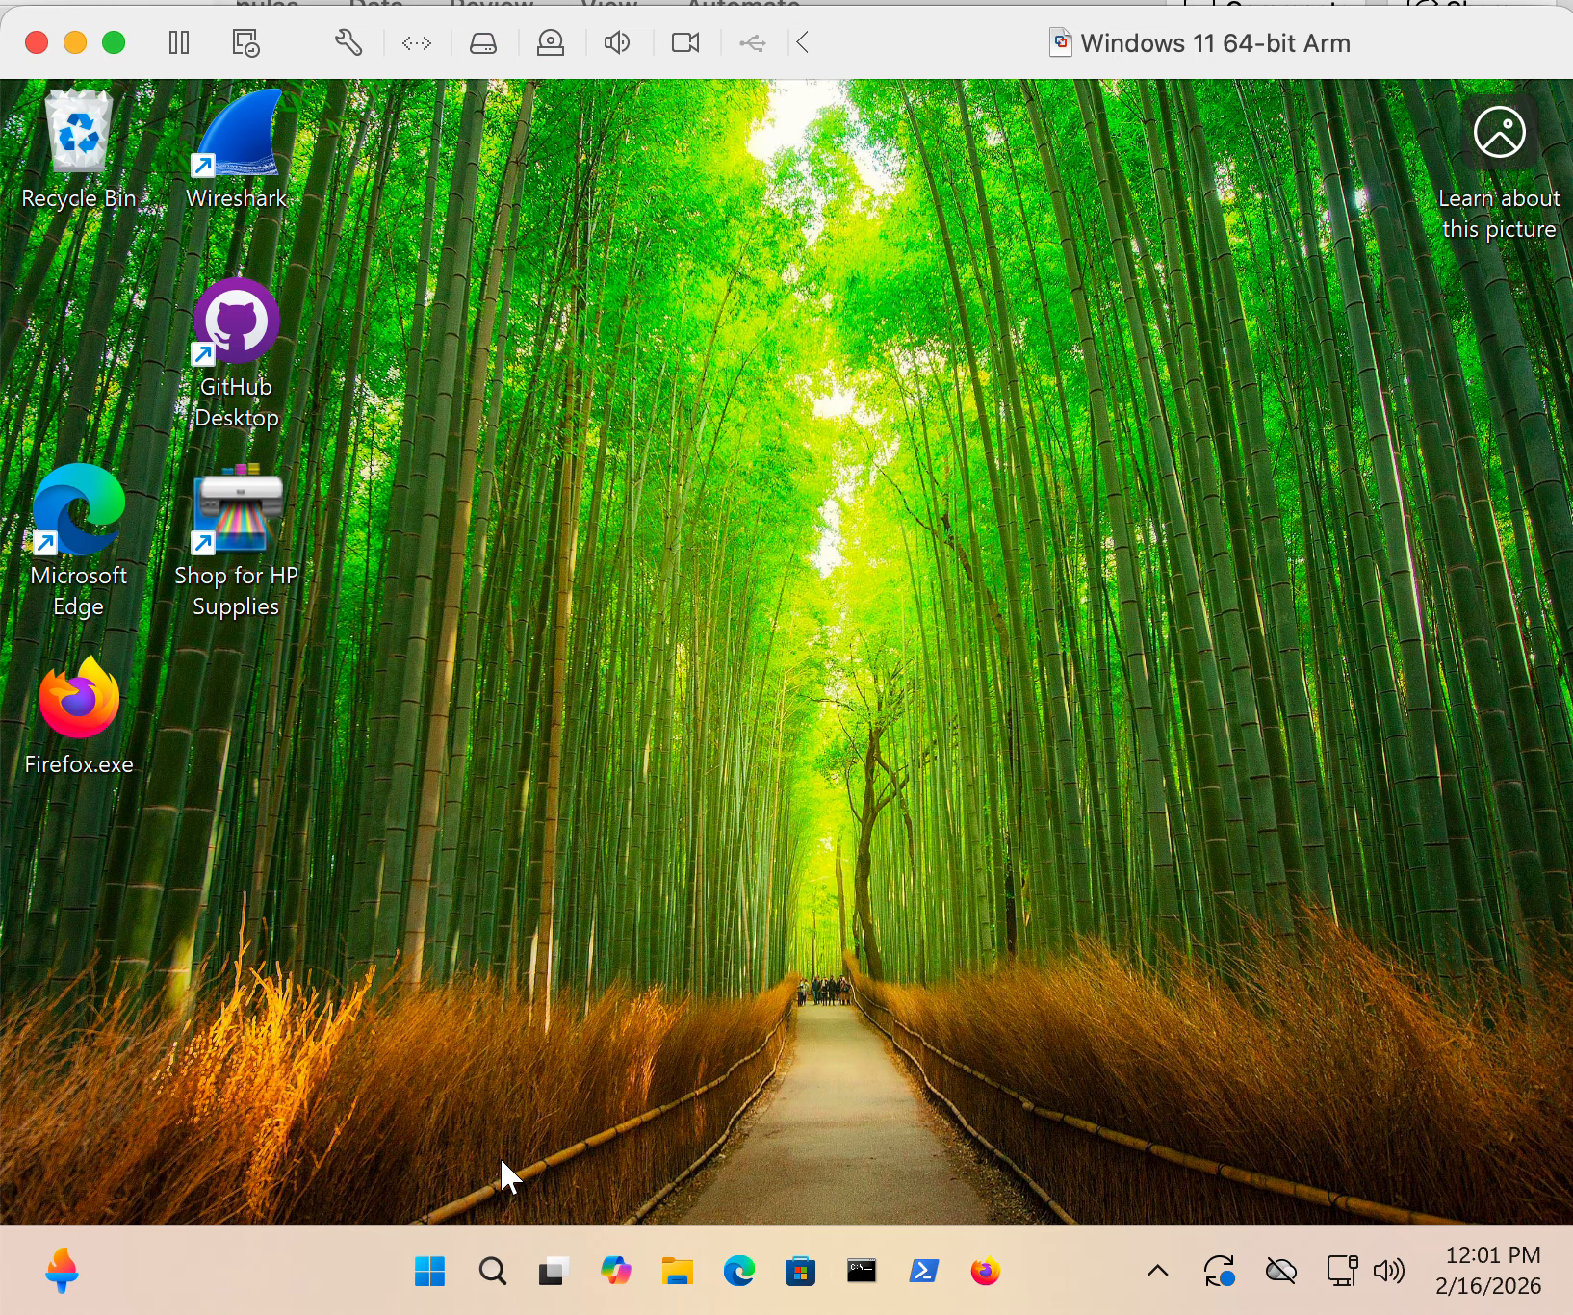
- Search Windows for services.msc and open the Services console
click(433, 1275)
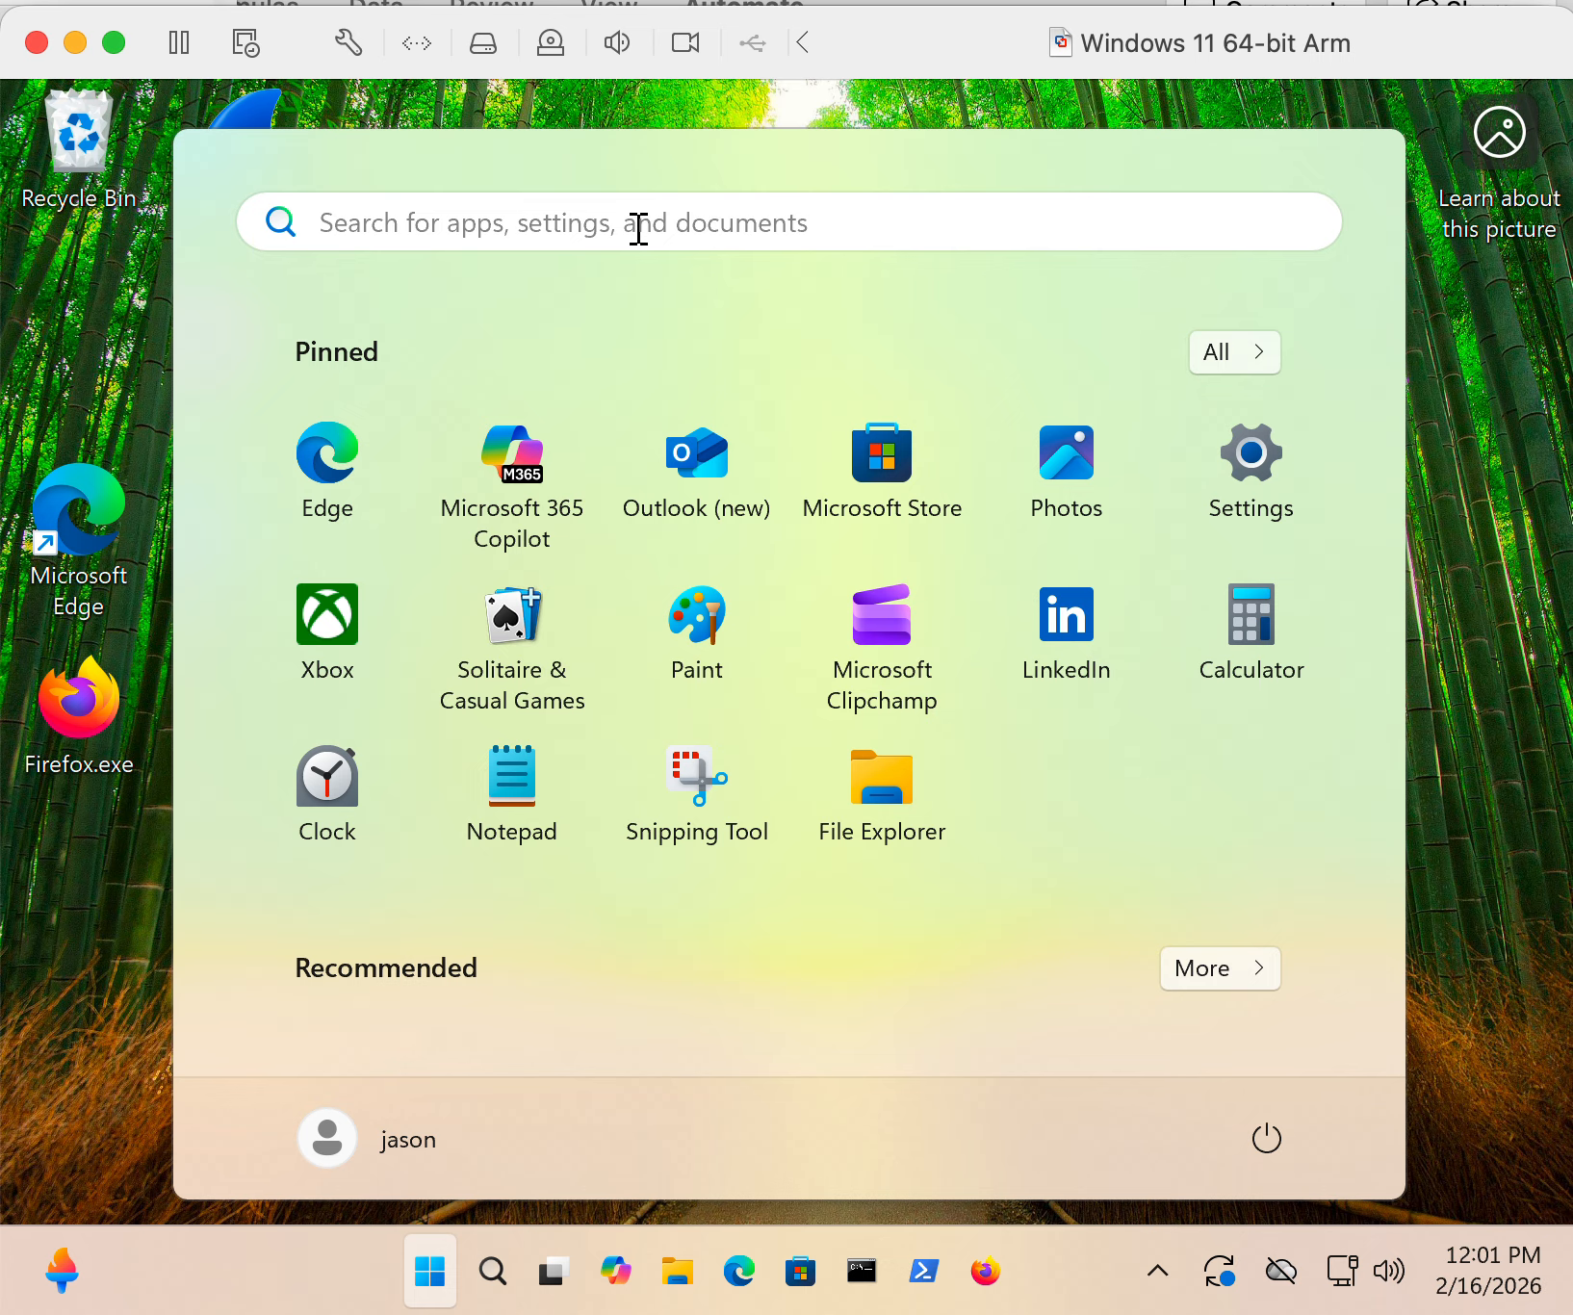
text(services)
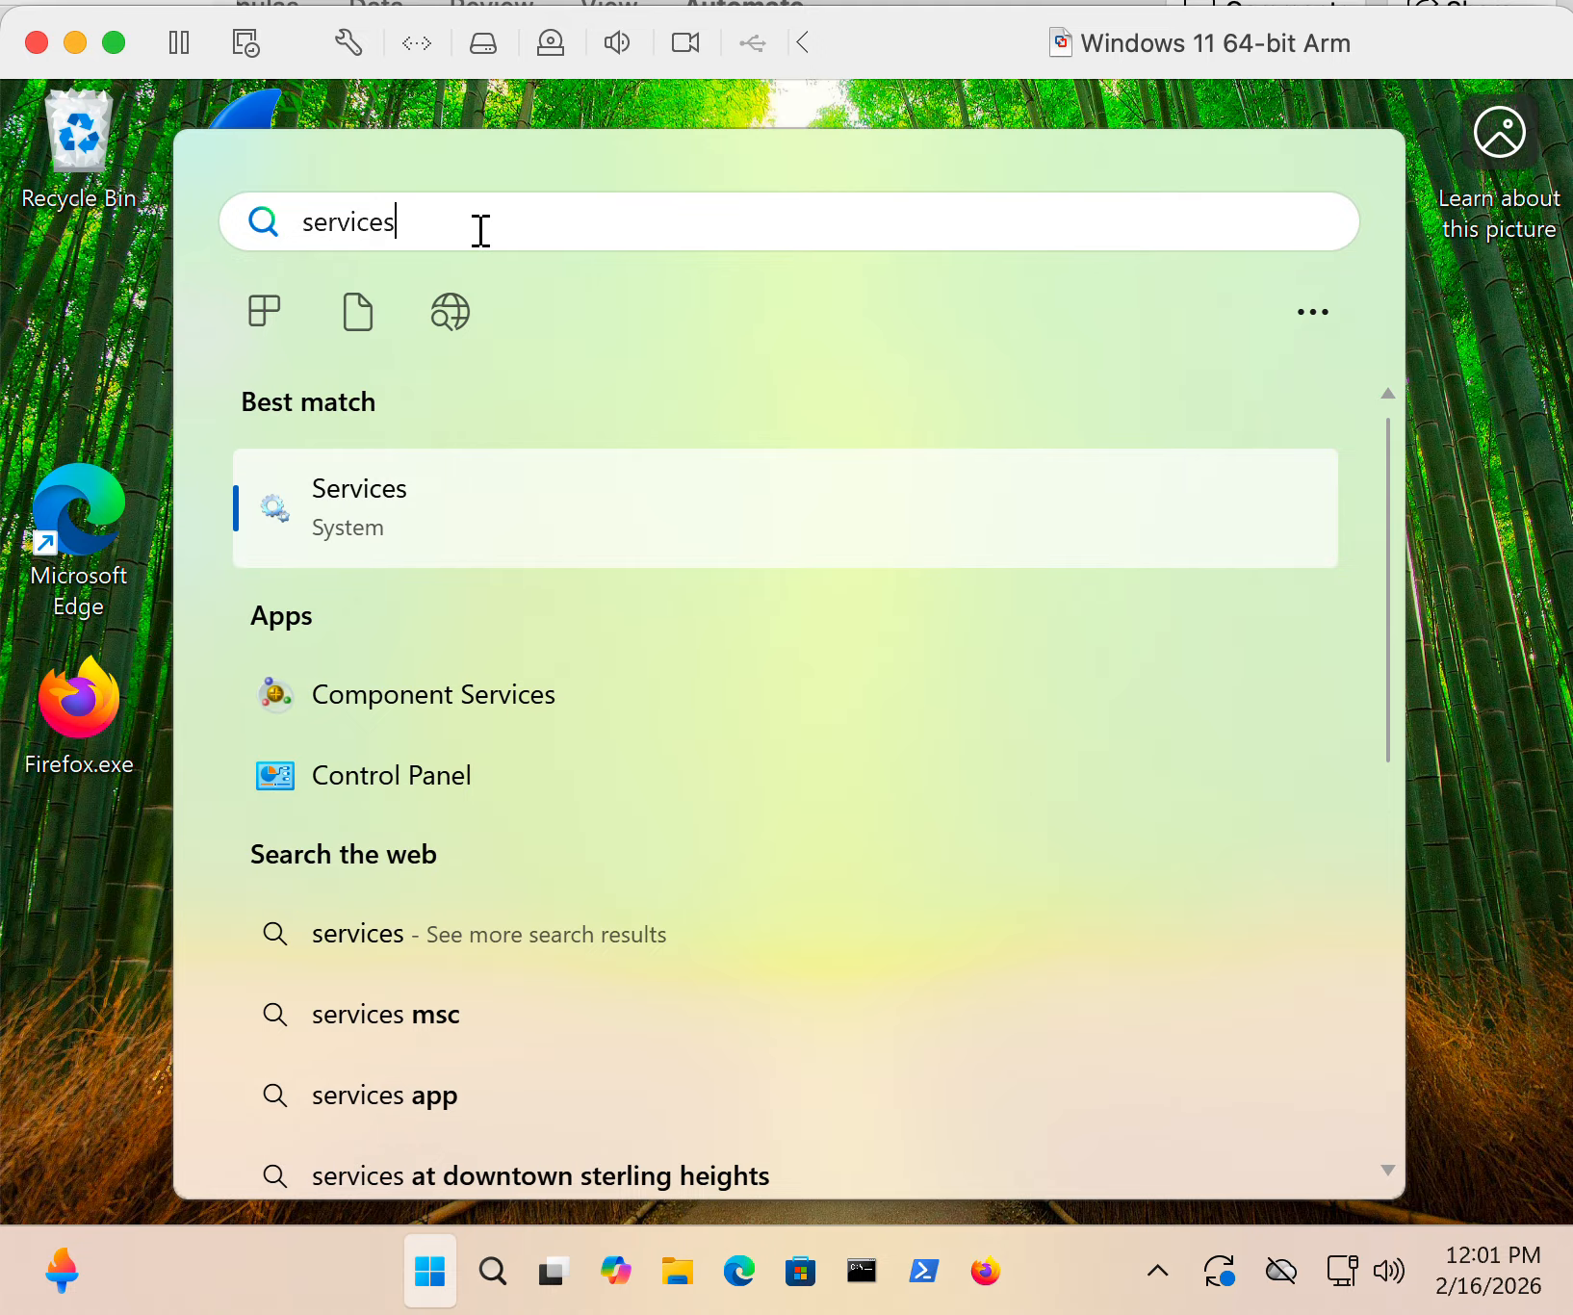
text(.msc)
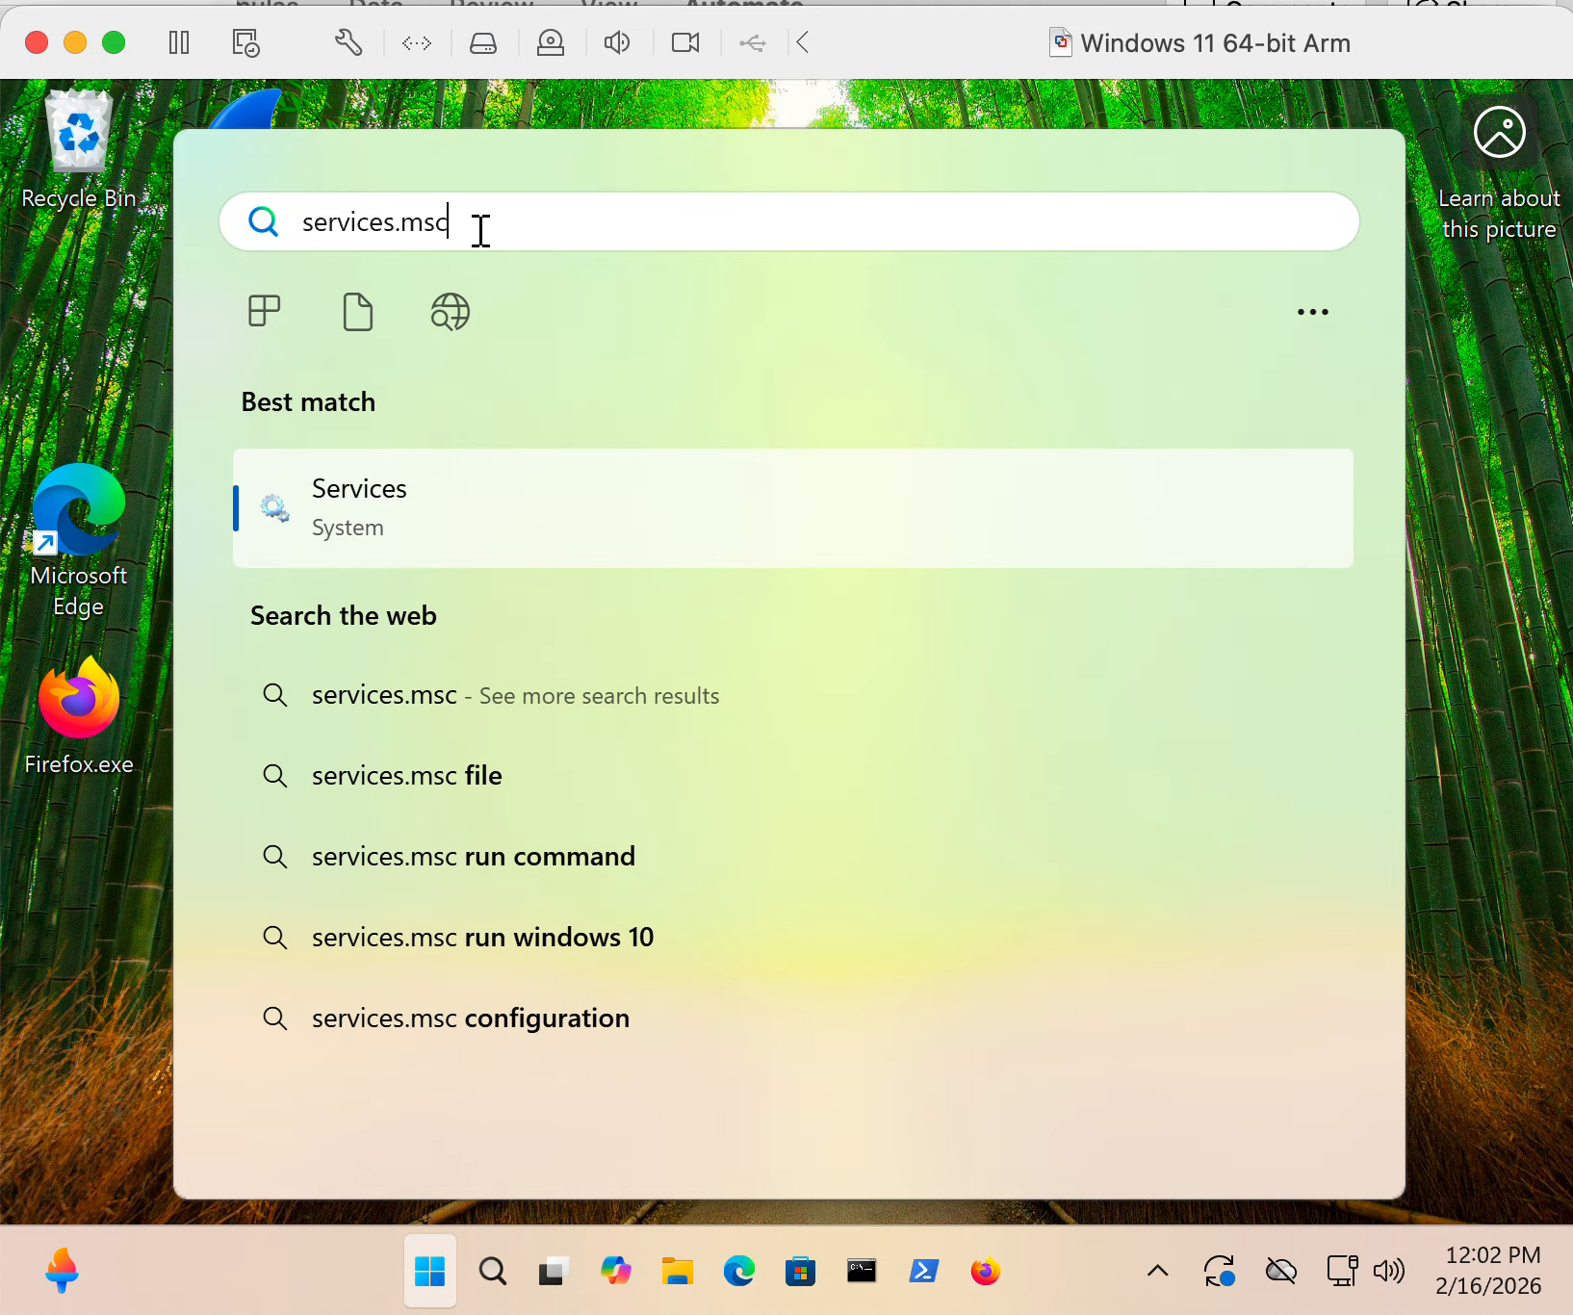
click(368, 520)
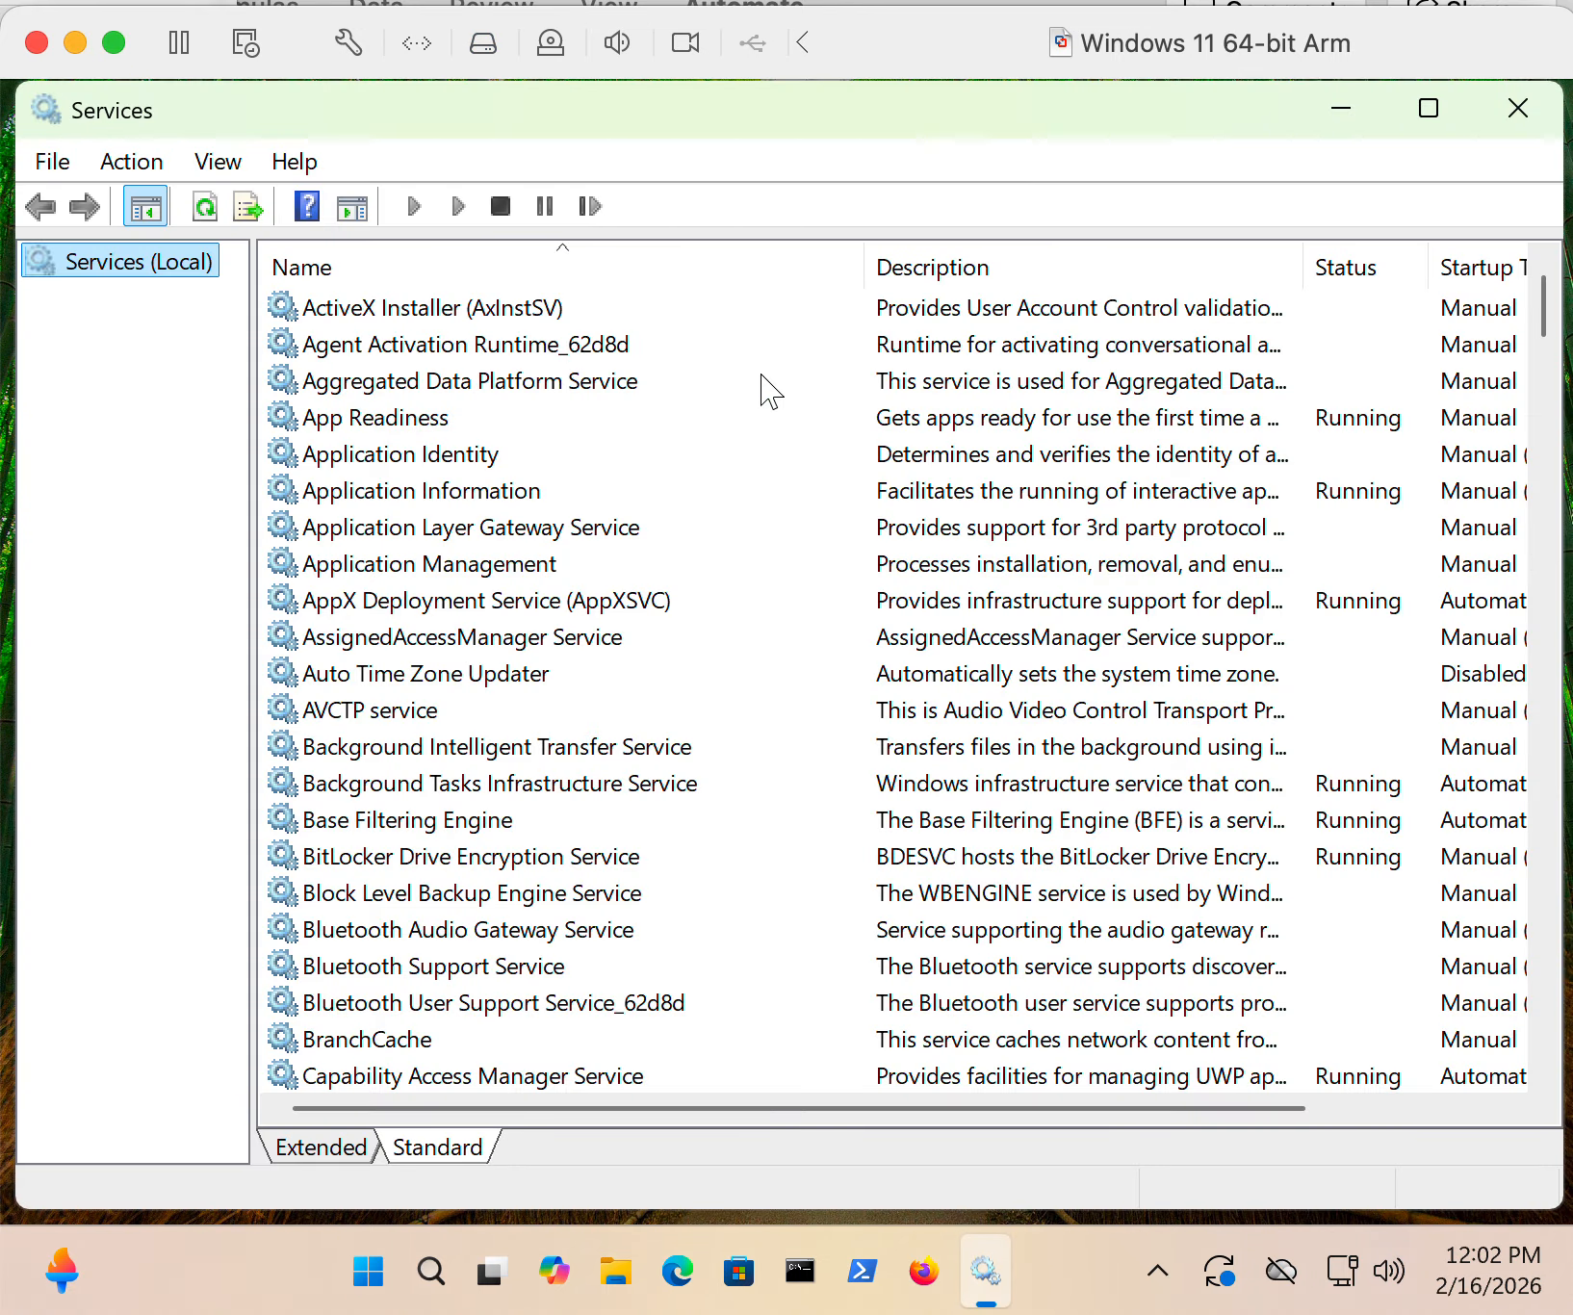
- Look through the full list of local services with their status and startup type, and close the Services console
scroll(746, 585, down, 12)
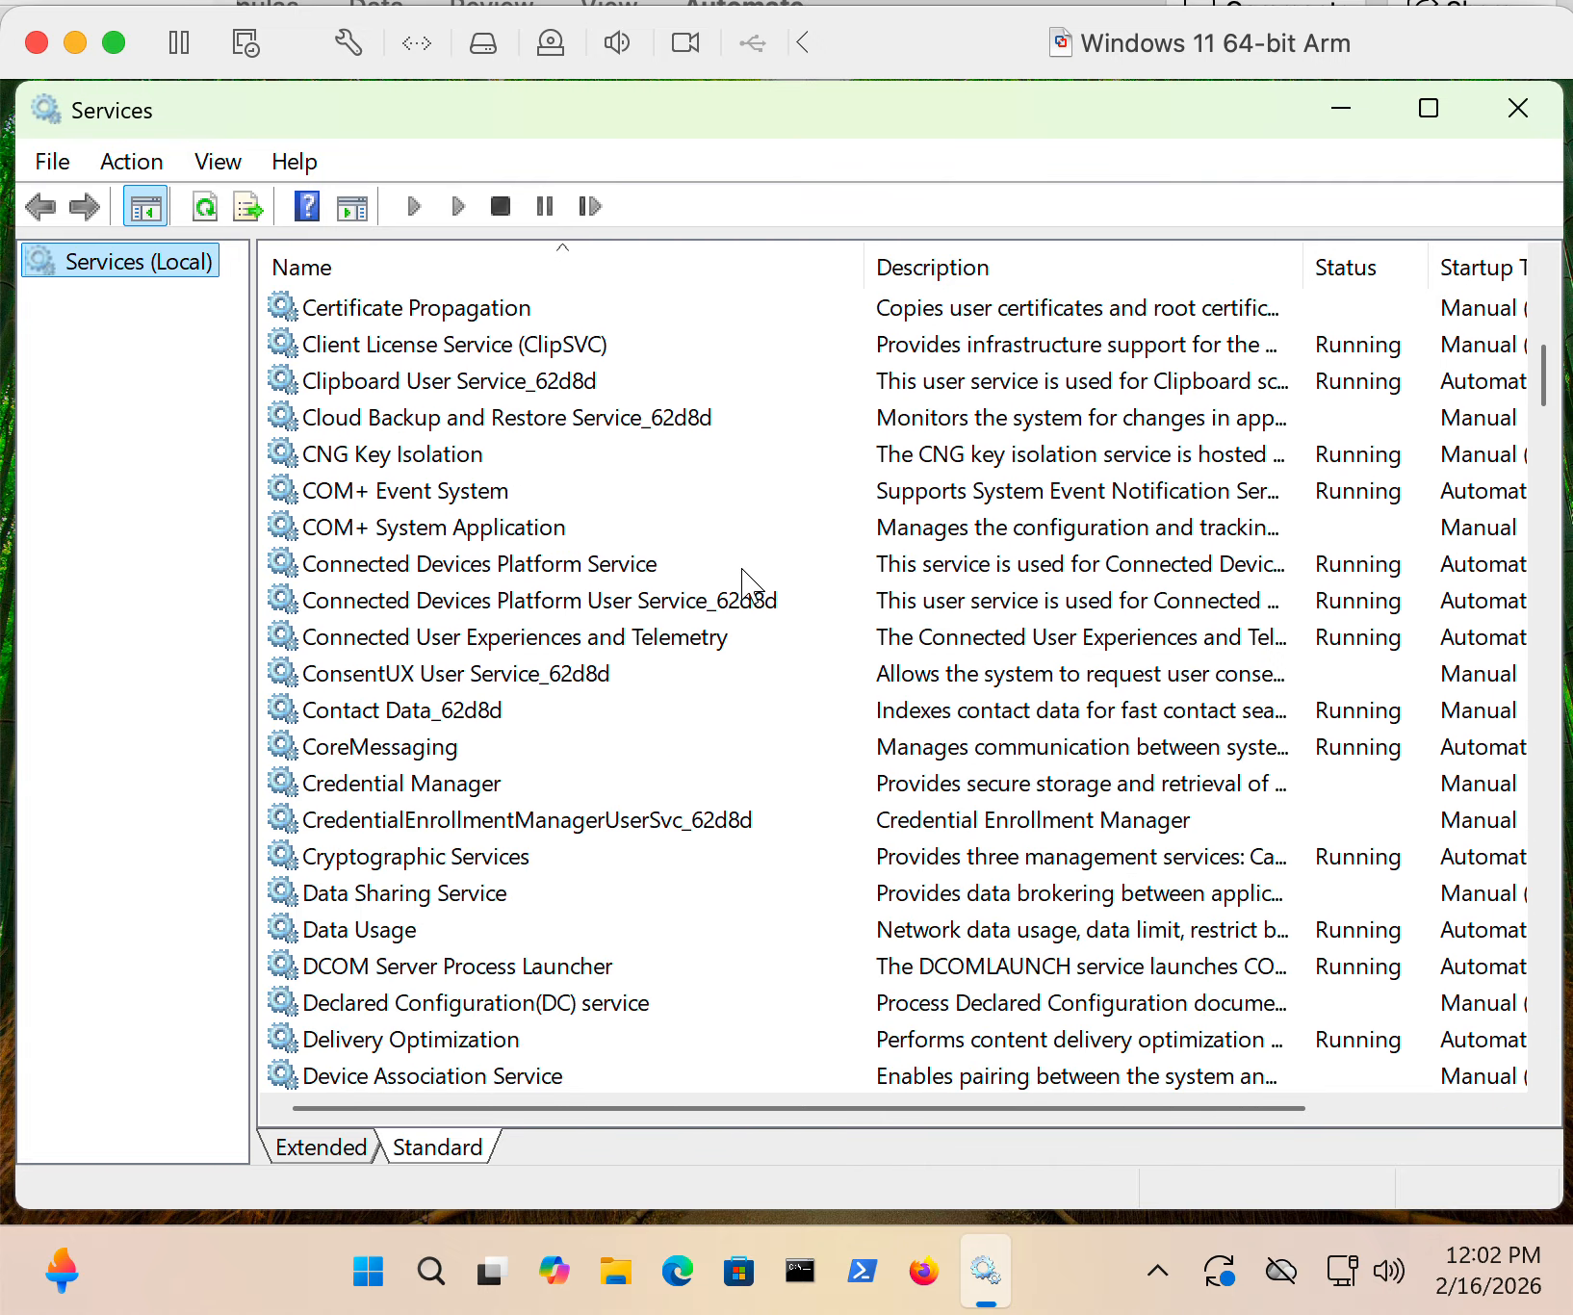
scroll(746, 585, down, 12)
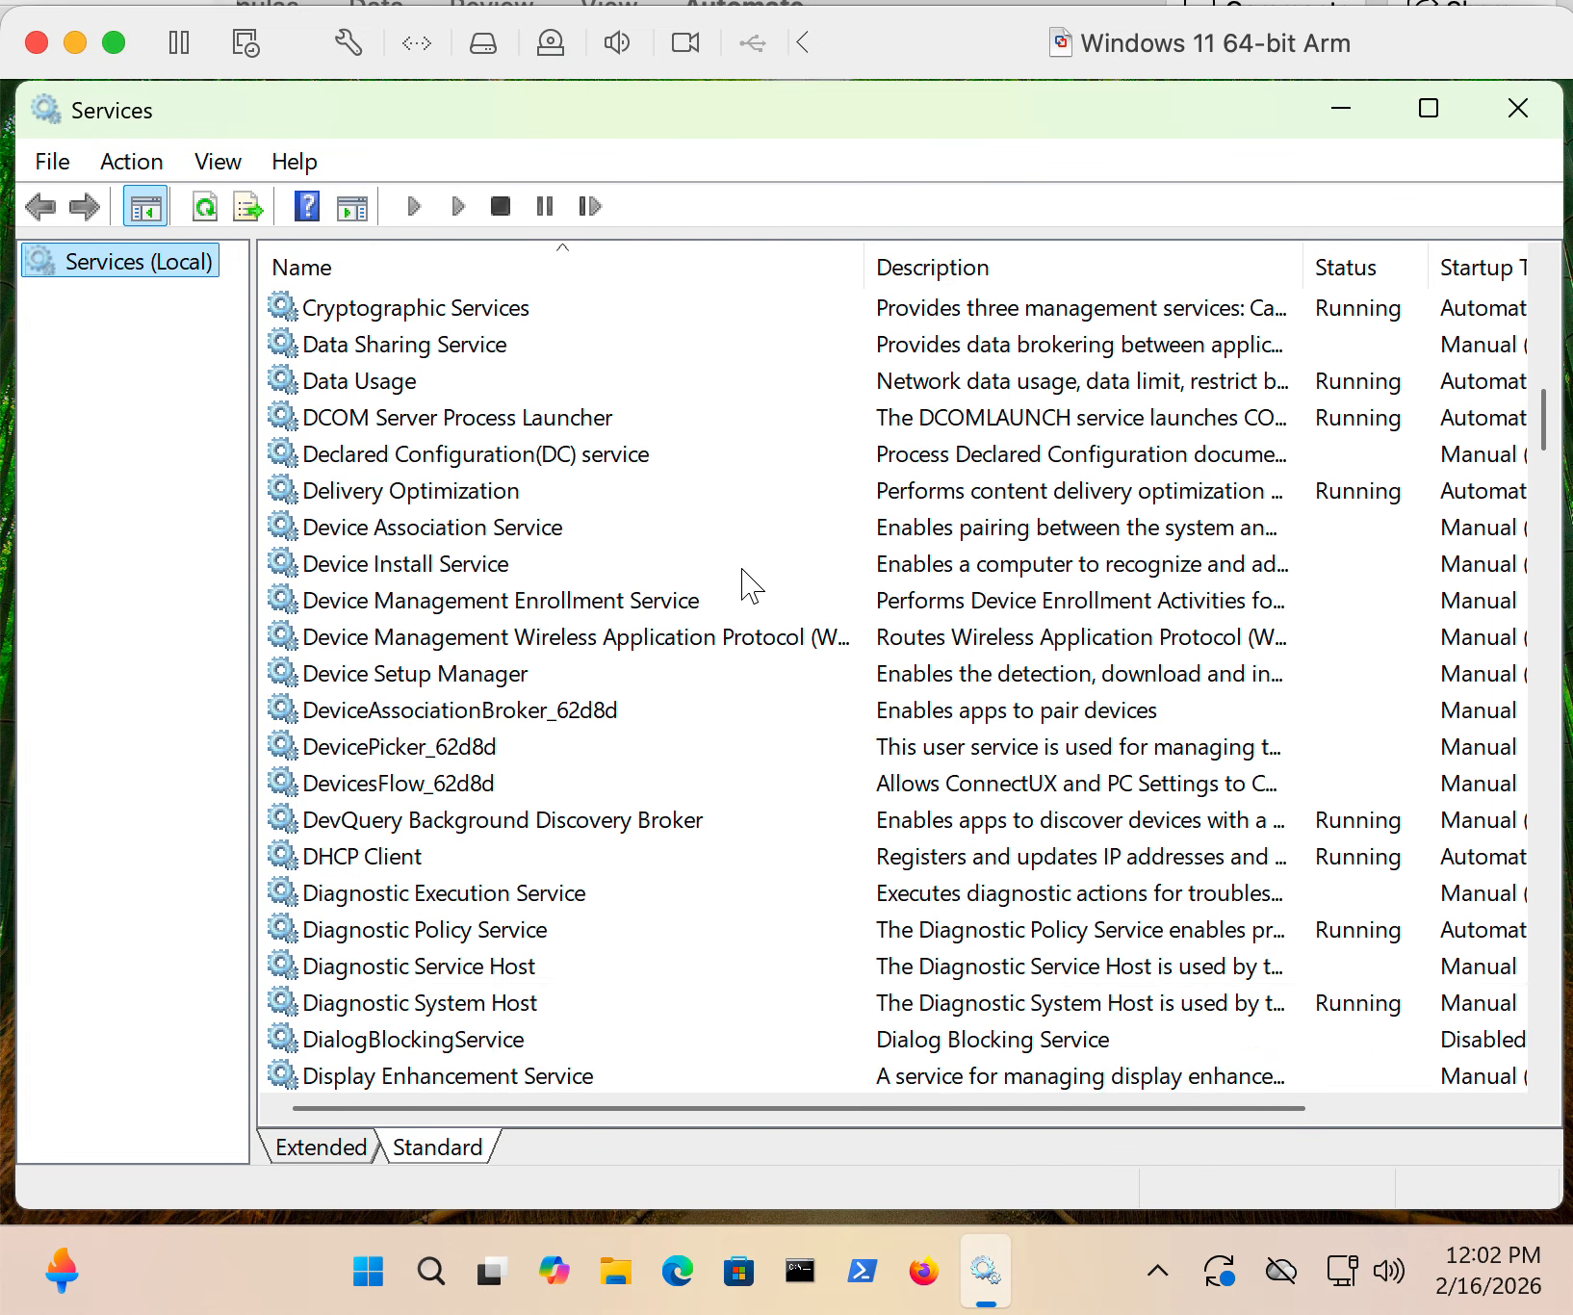
scroll(746, 585, down, 5)
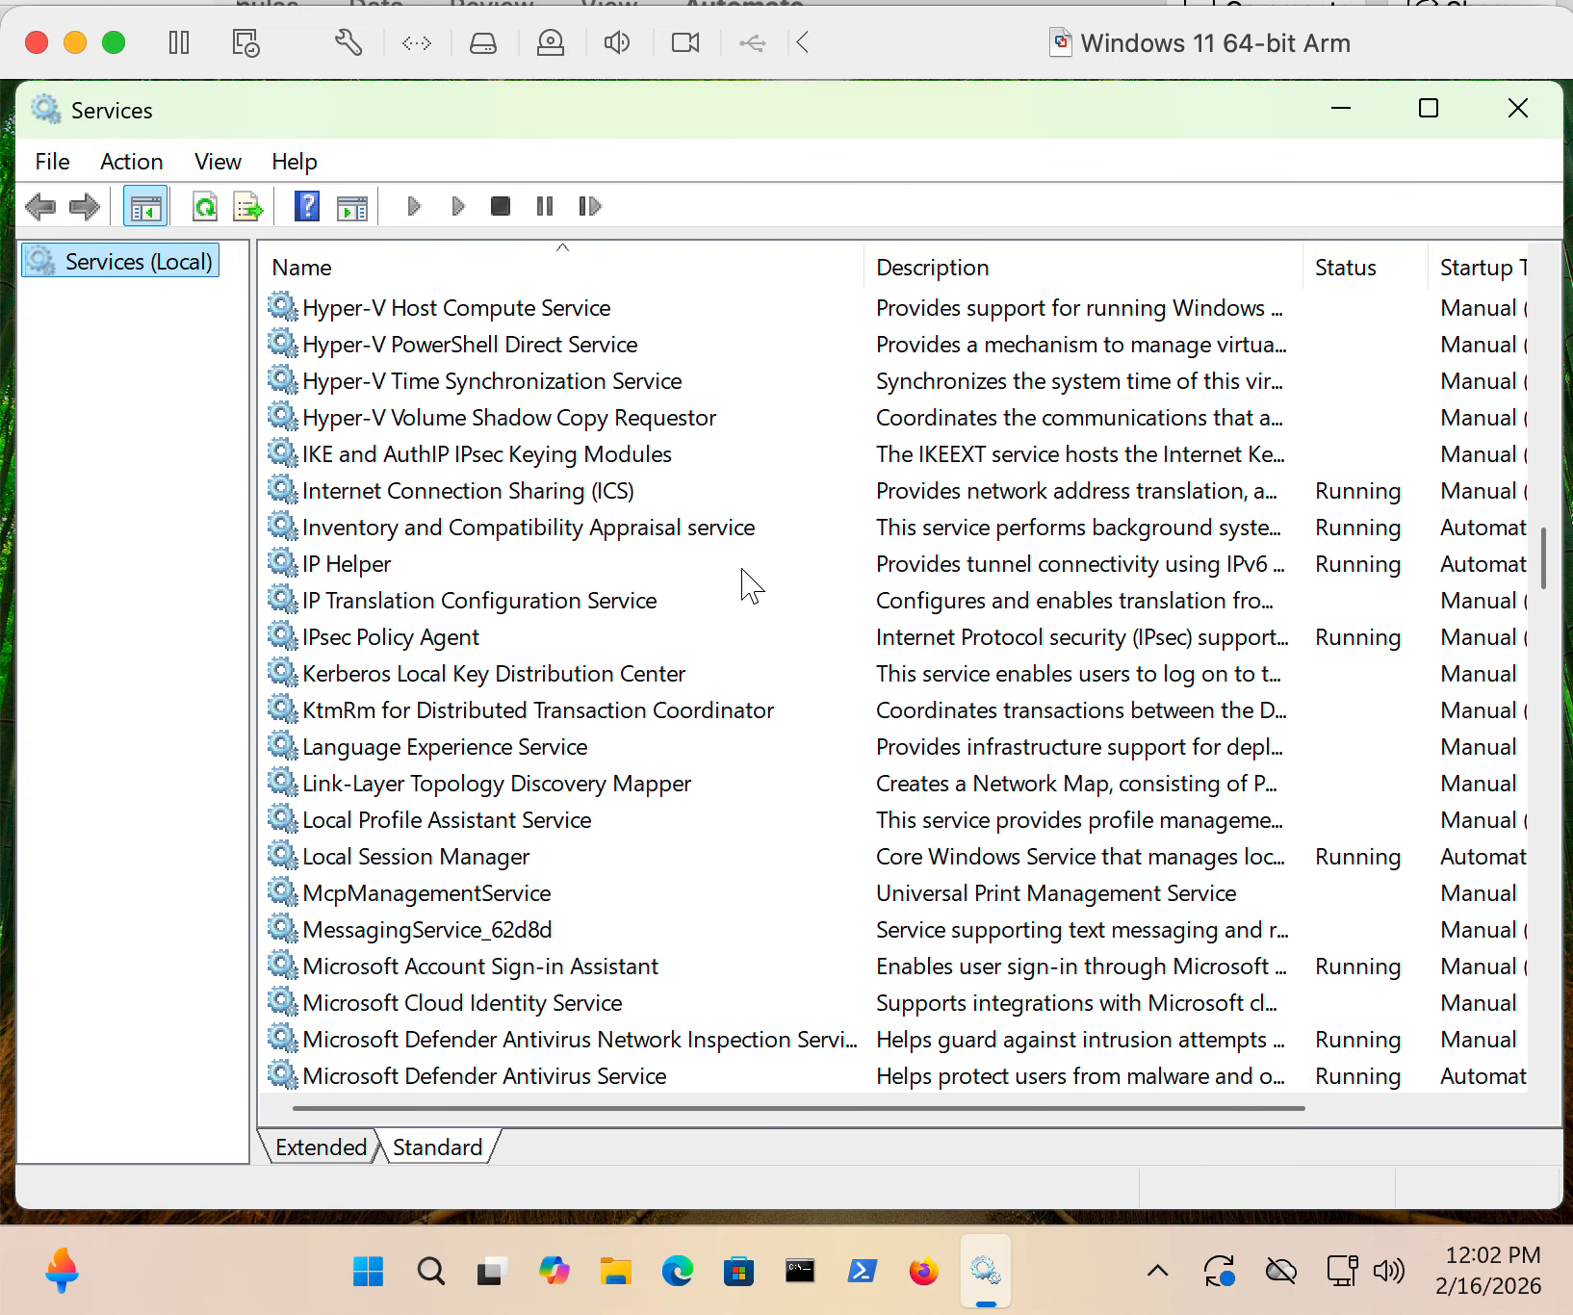
scroll(746, 585, down, 20)
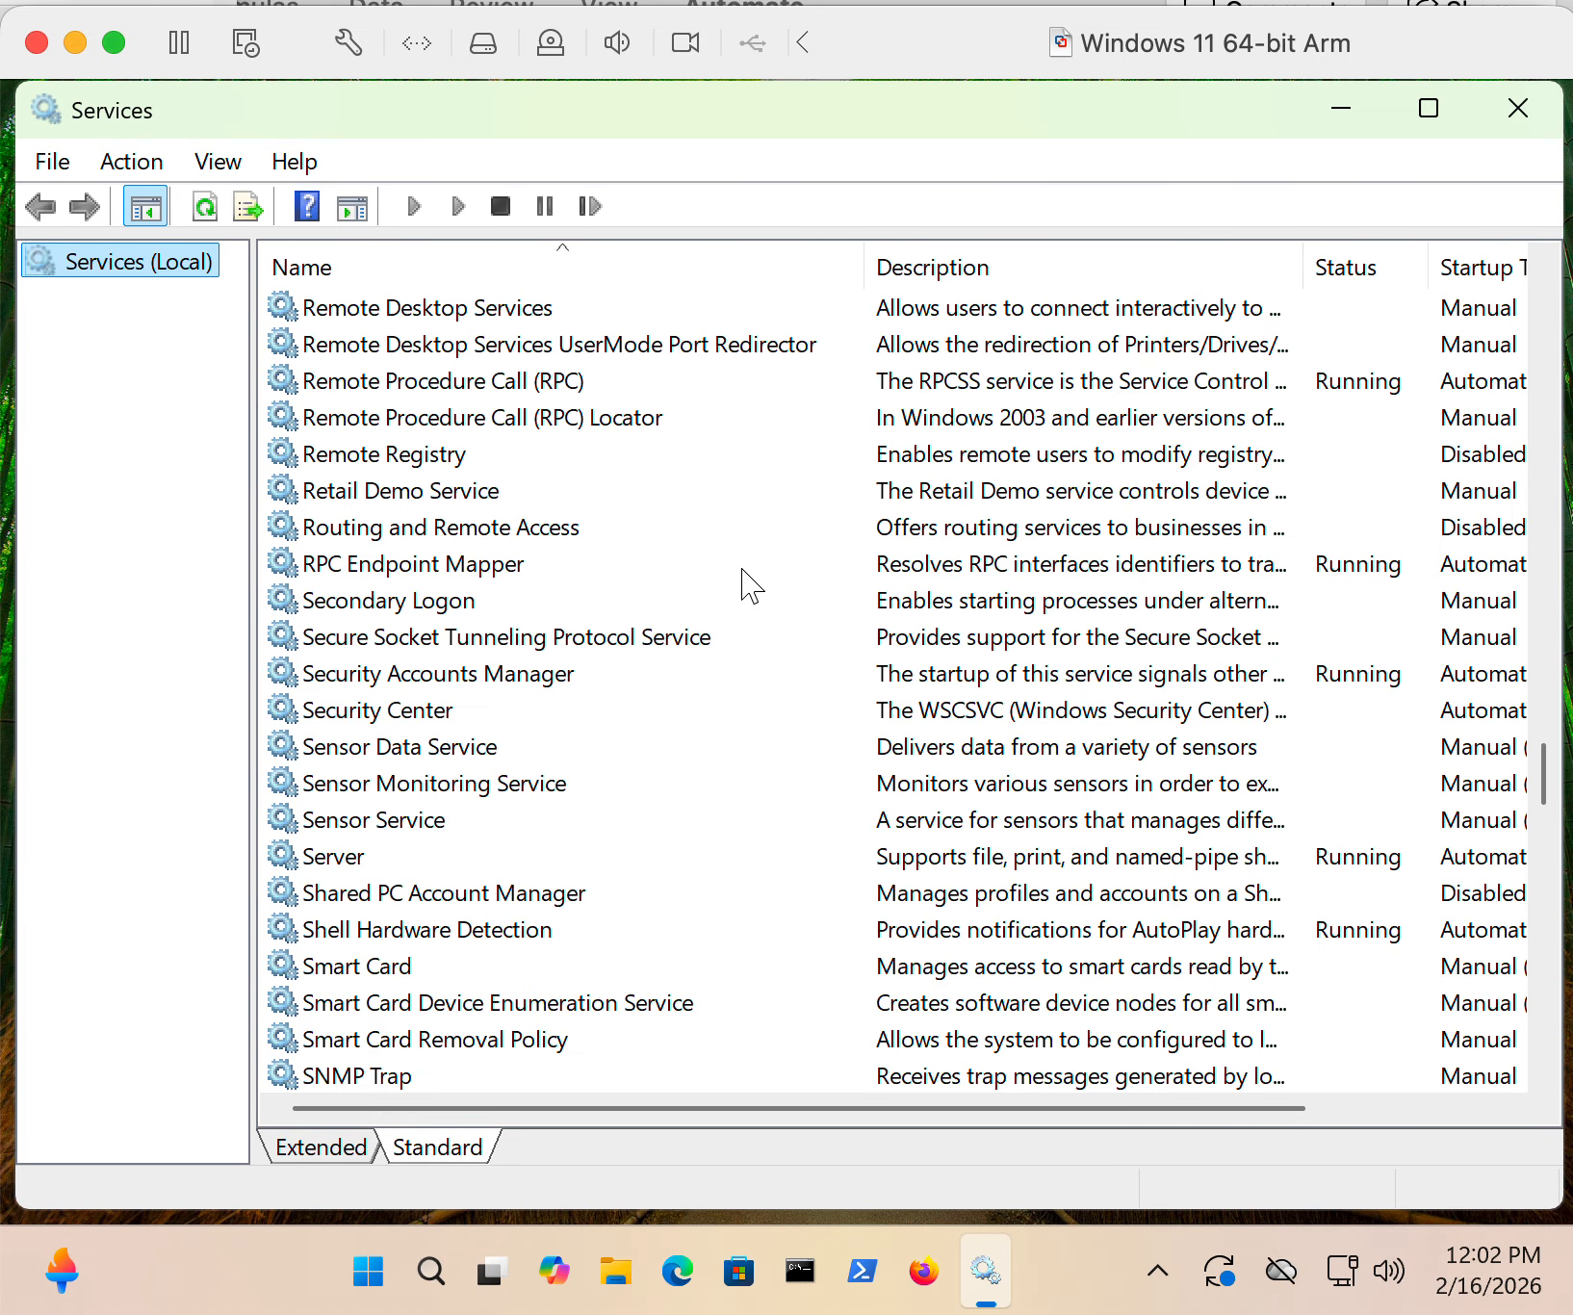
scroll(751, 583, down, 6)
scroll(751, 585, down, 20)
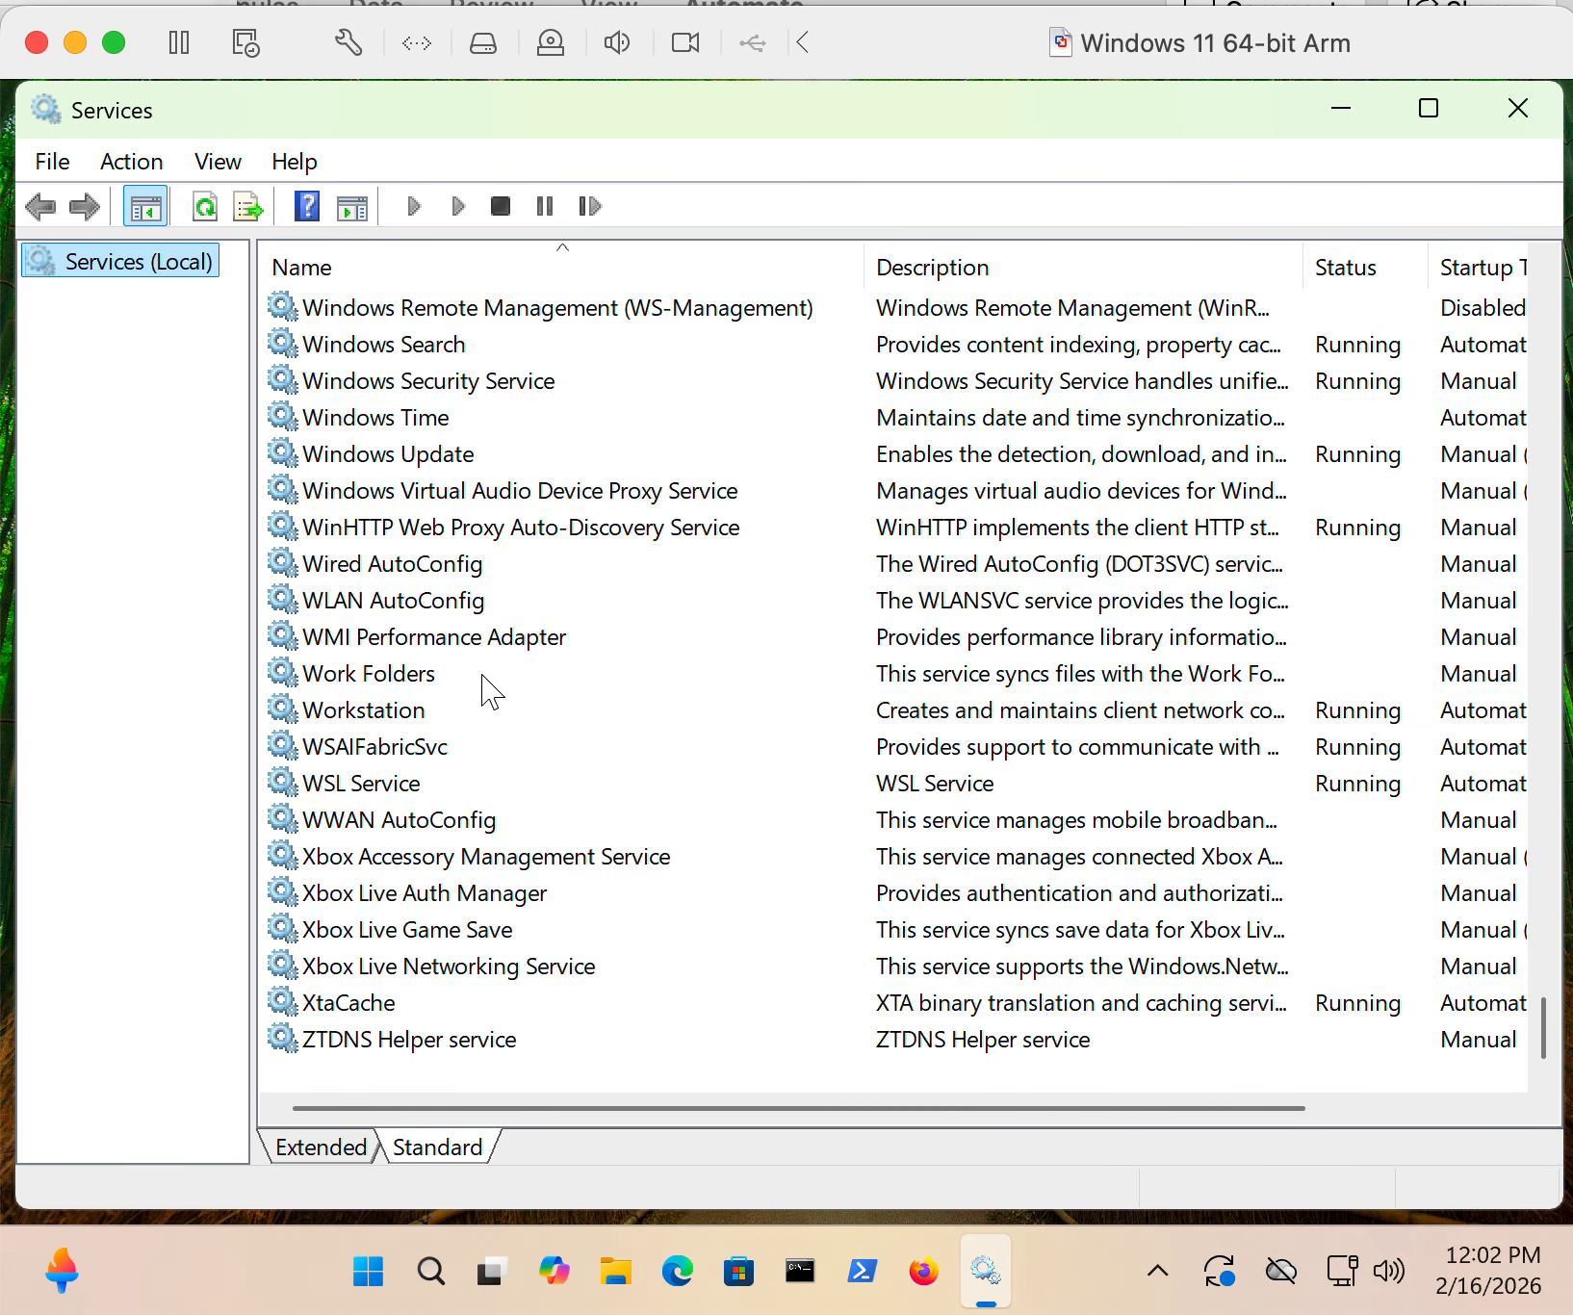
scroll(491, 691, up, 1)
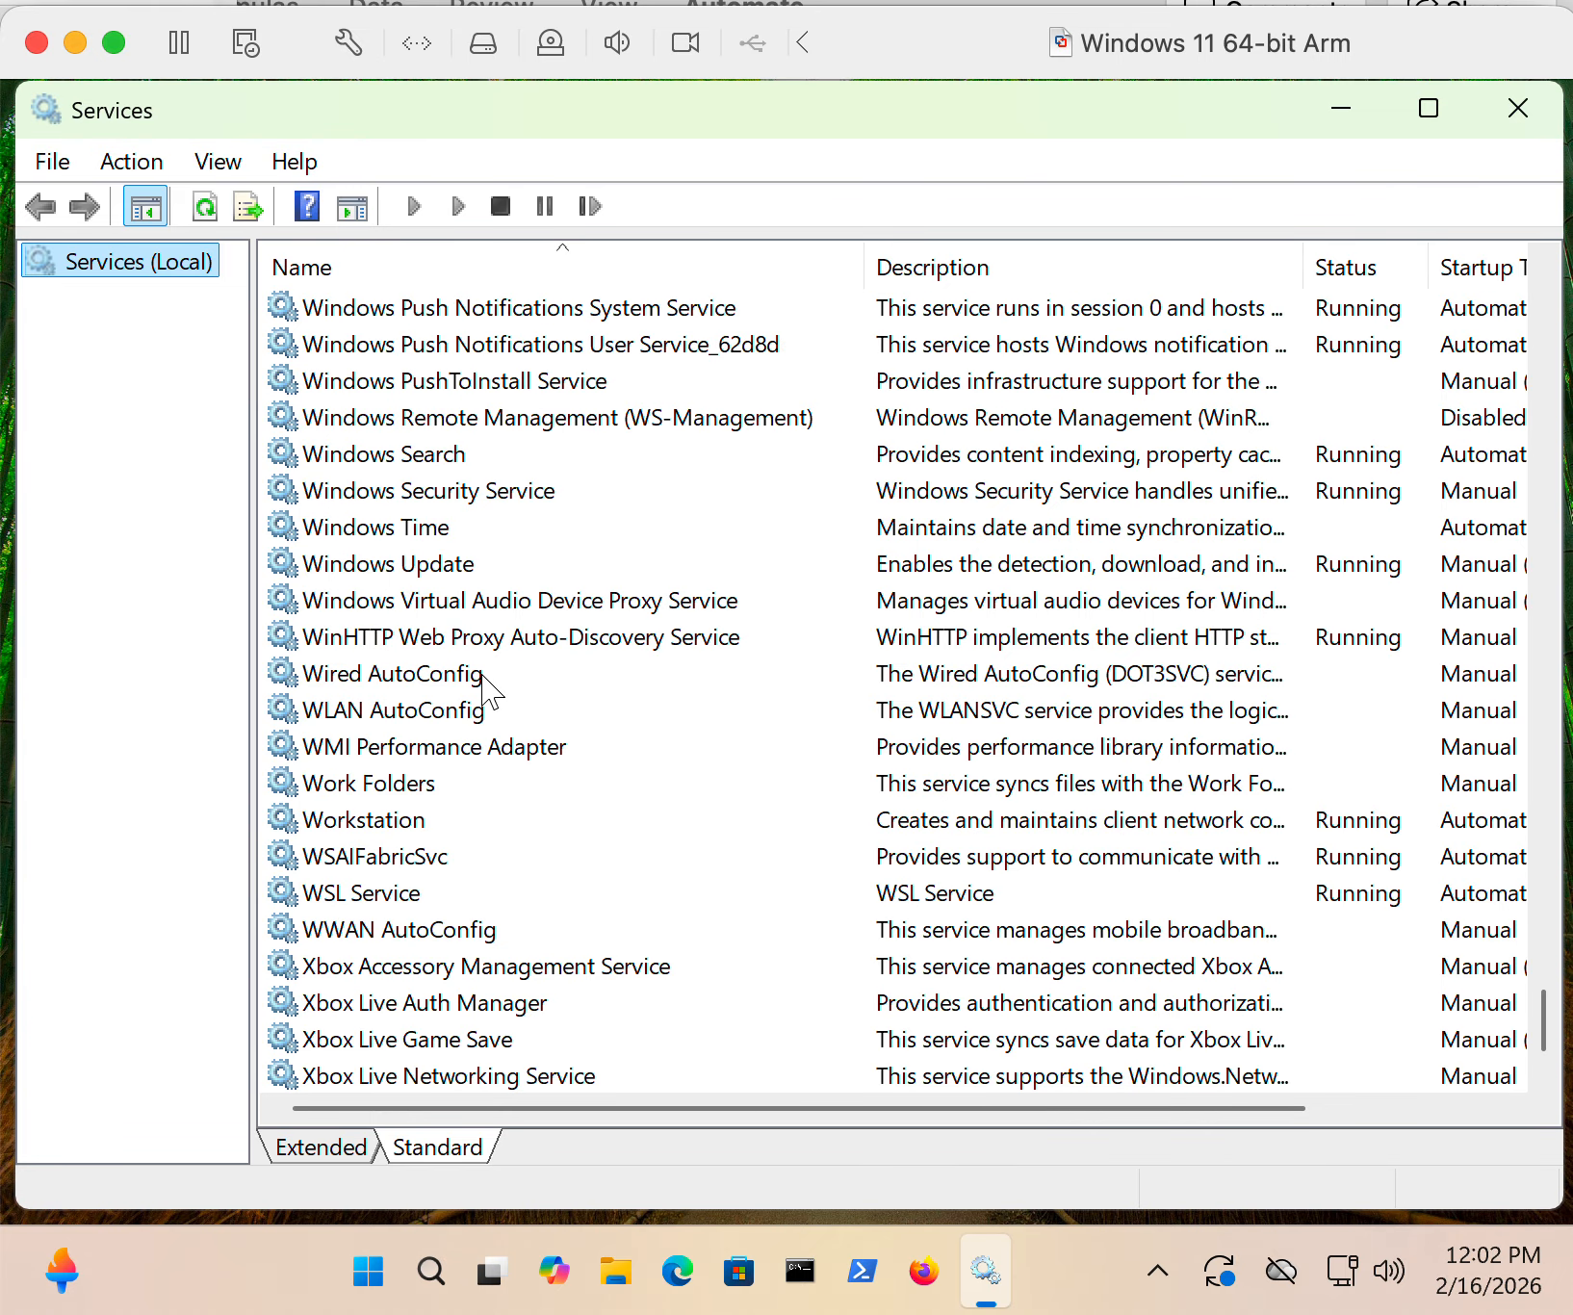
scroll(491, 691, down, 1)
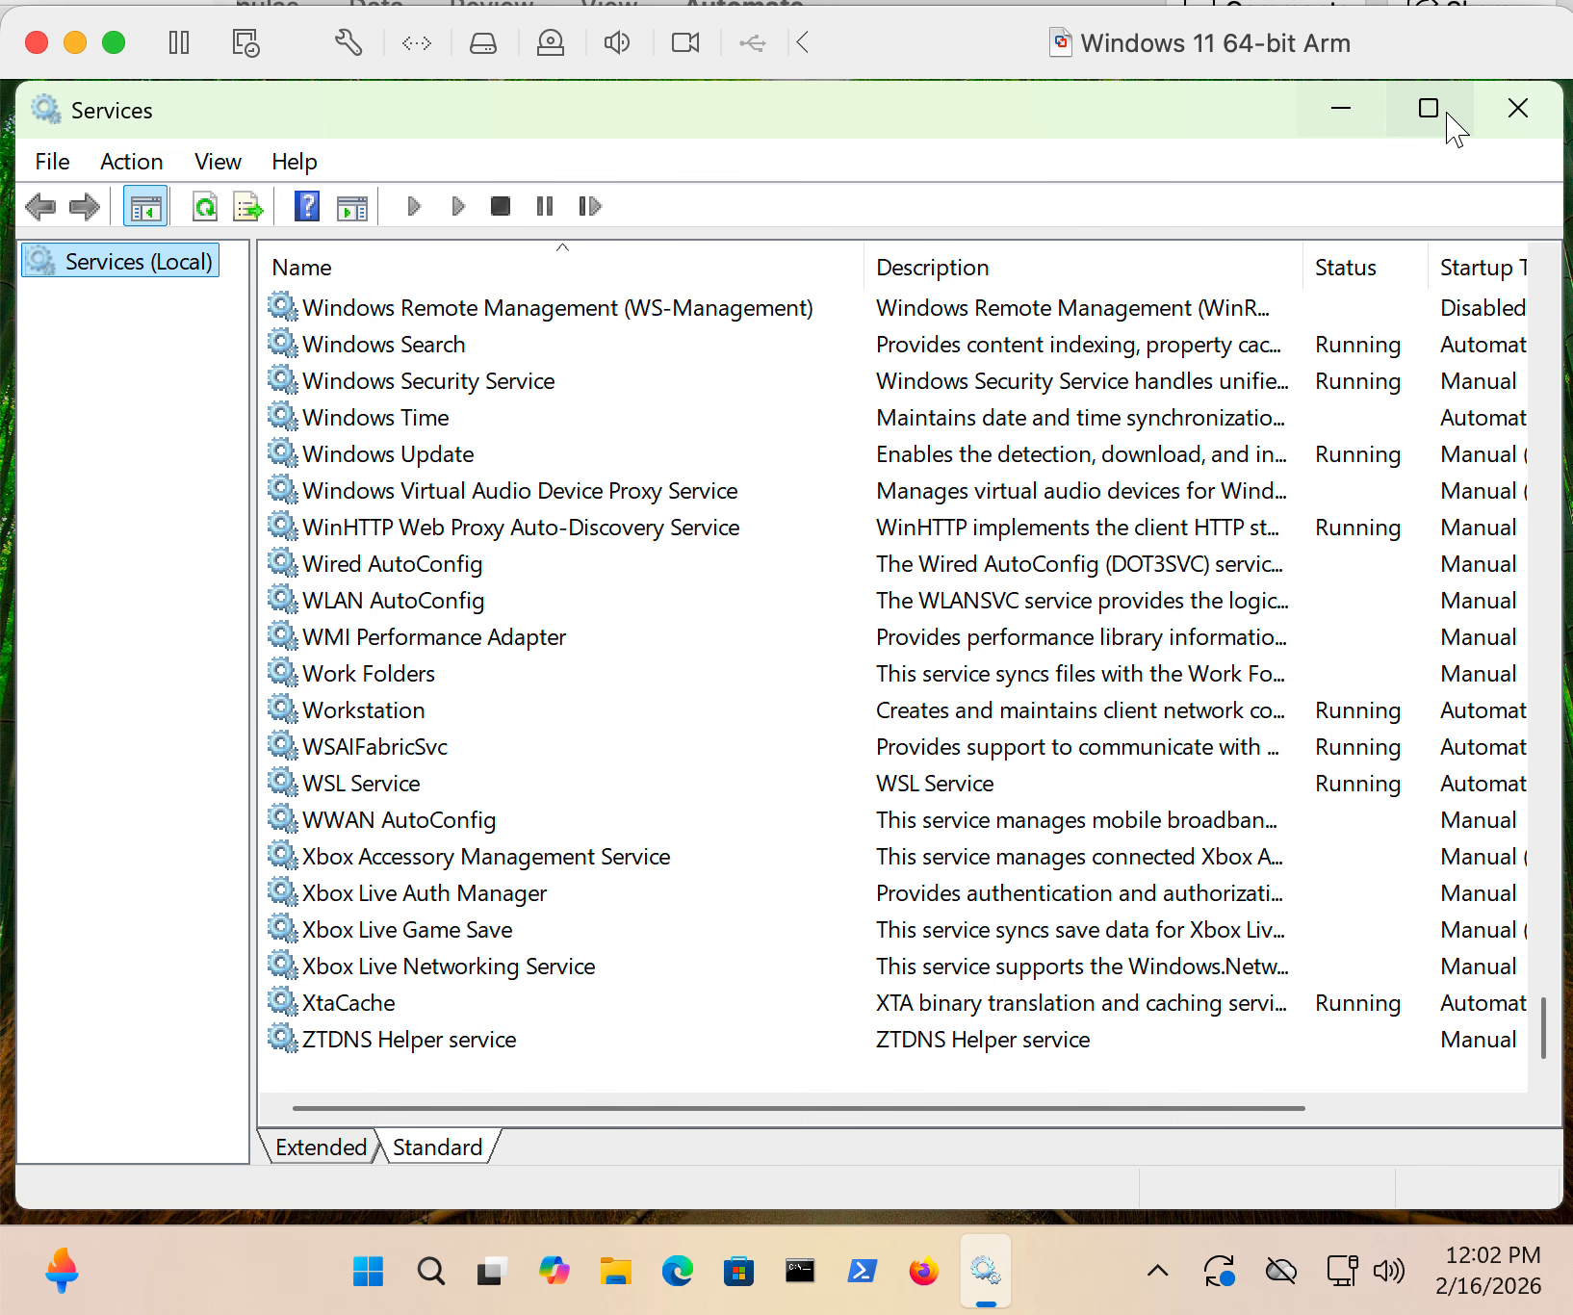
click(1516, 128)
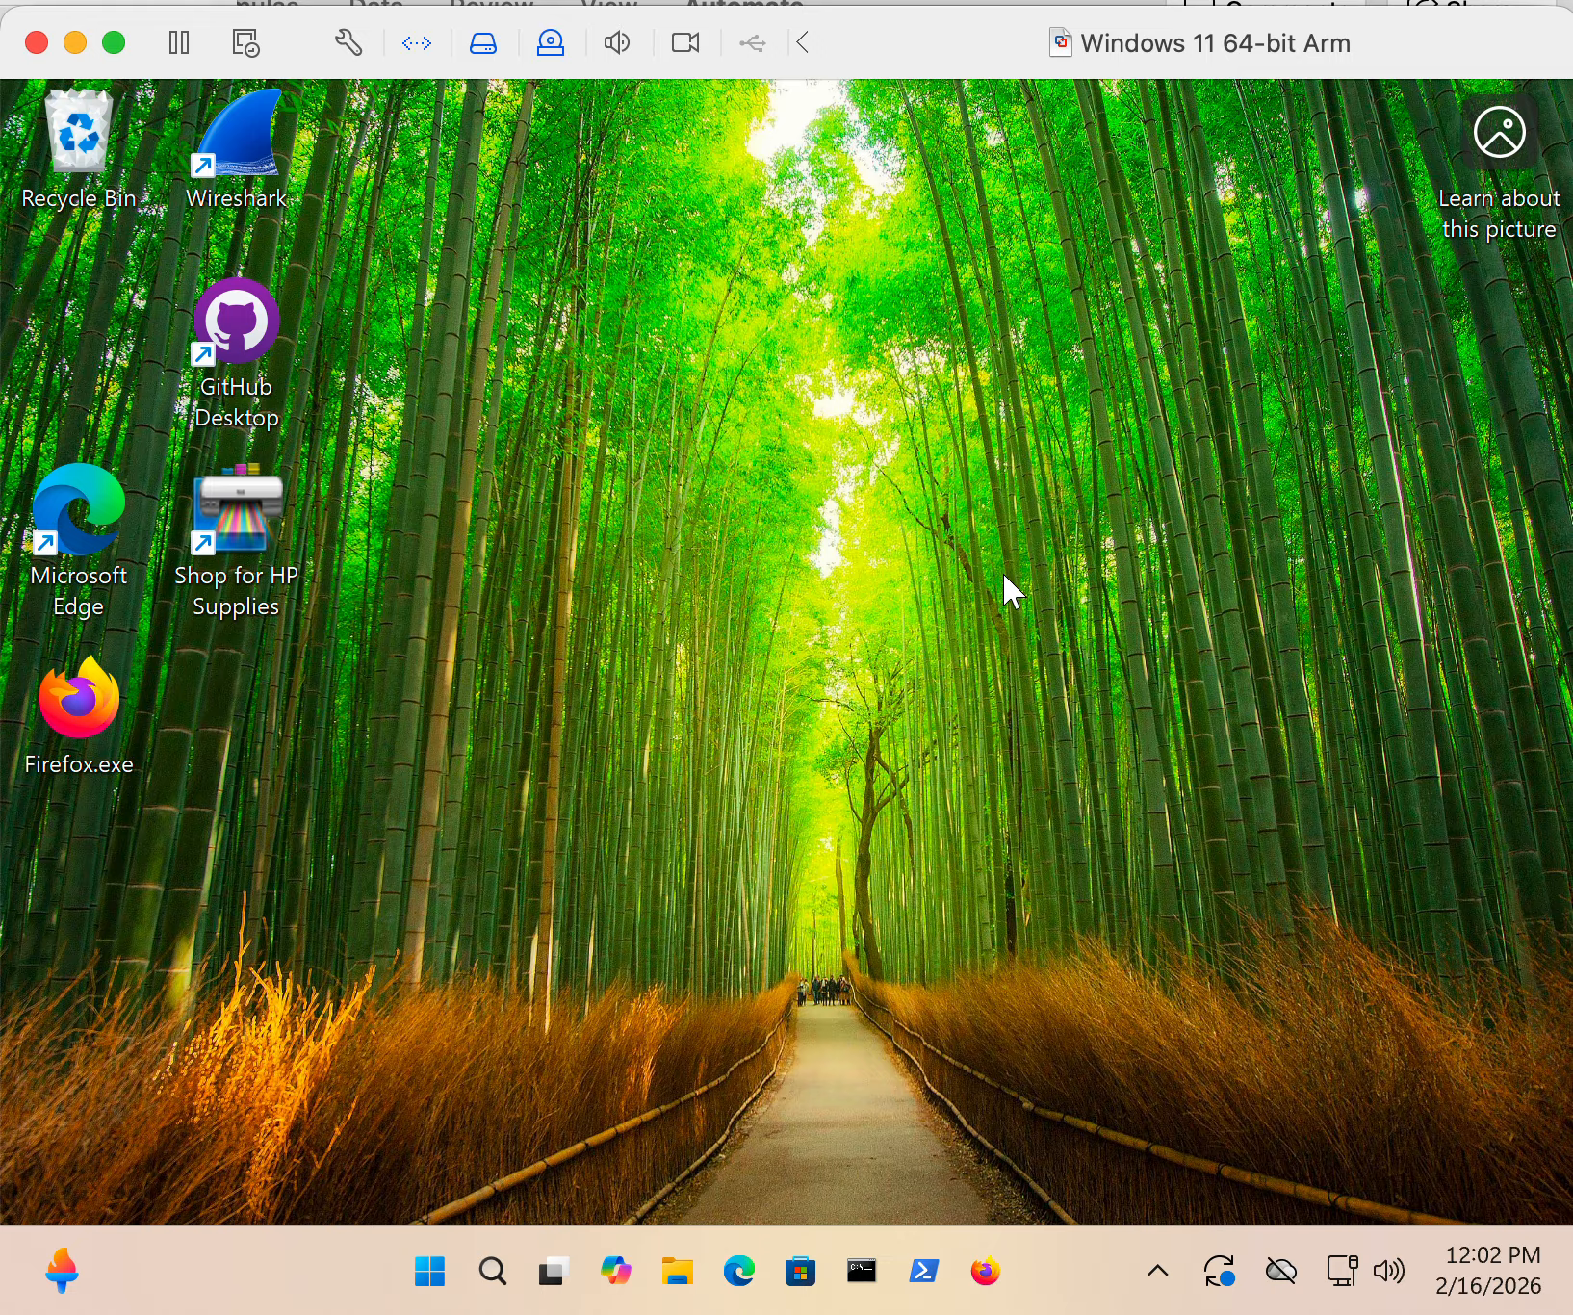
- Search Windows for control panel, open Control Panel and go to its System and Security category
click(431, 1283)
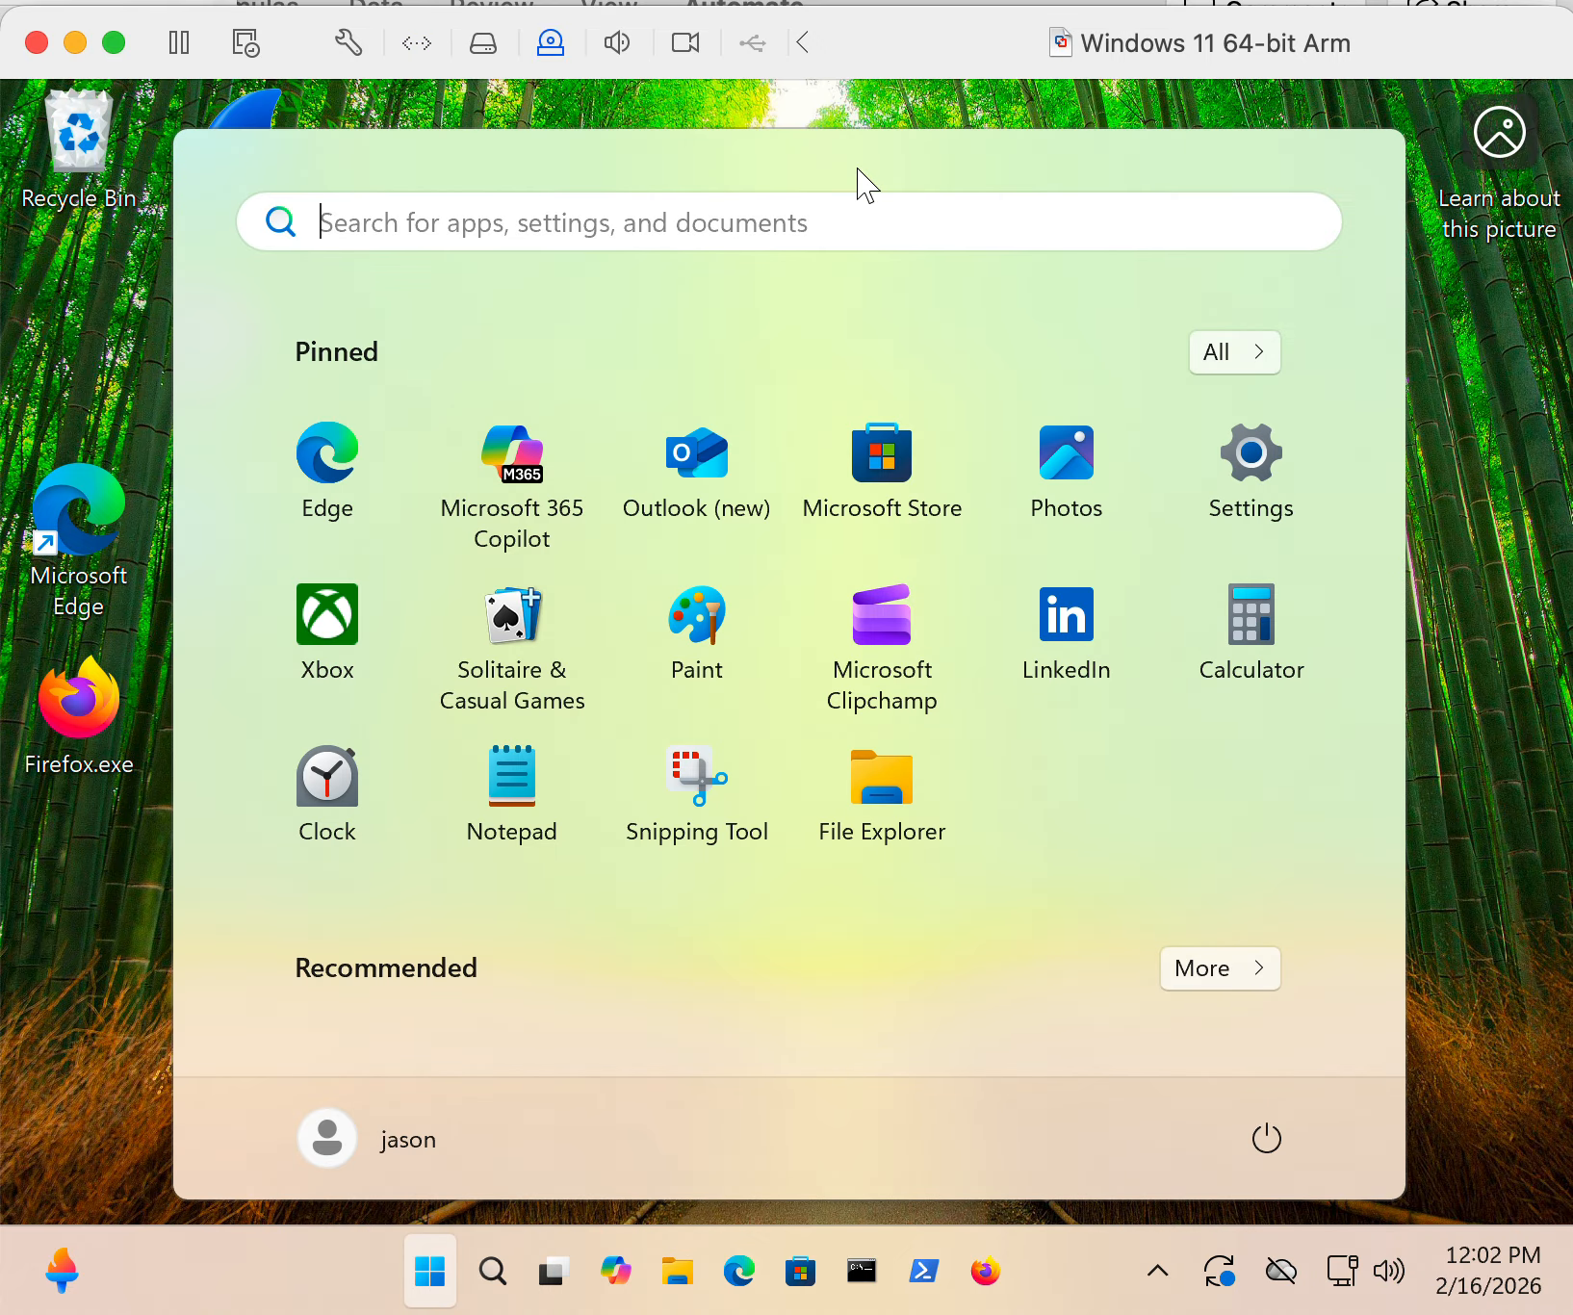
text(control)
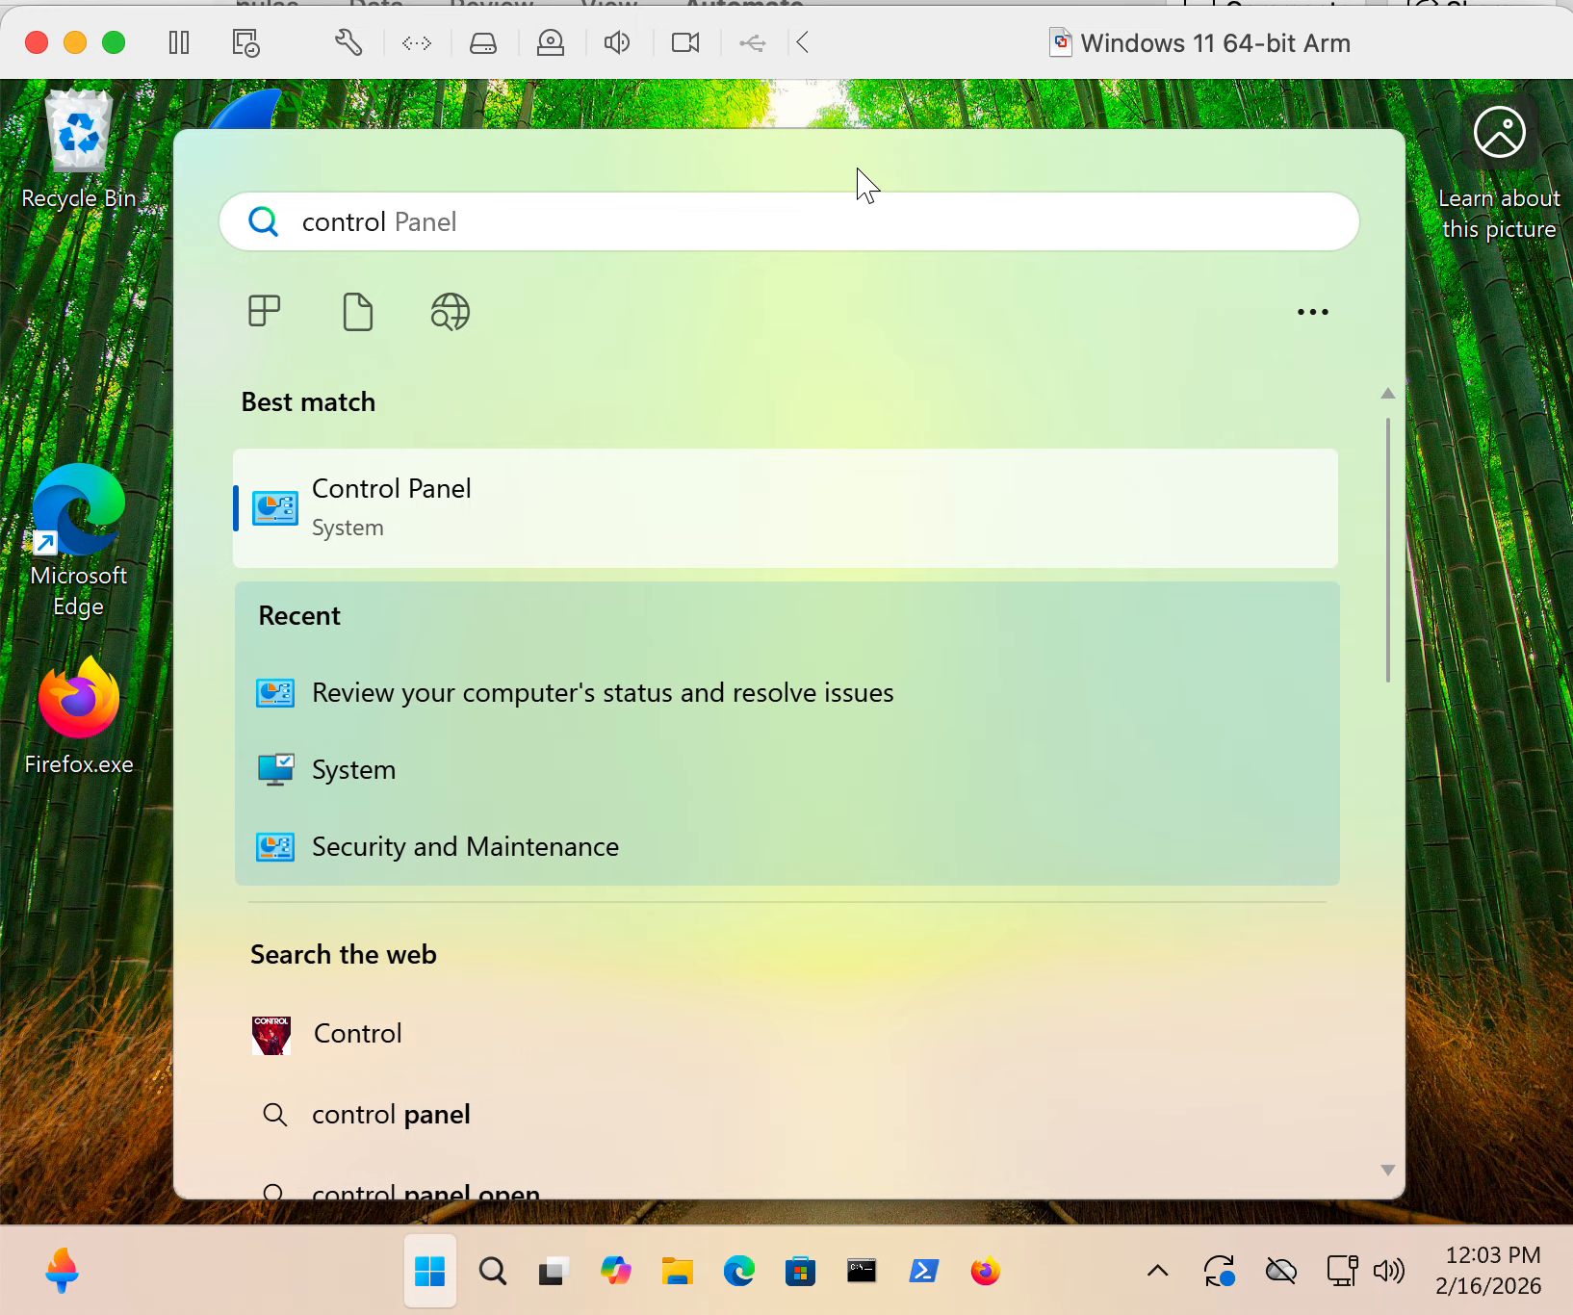
text( panel)
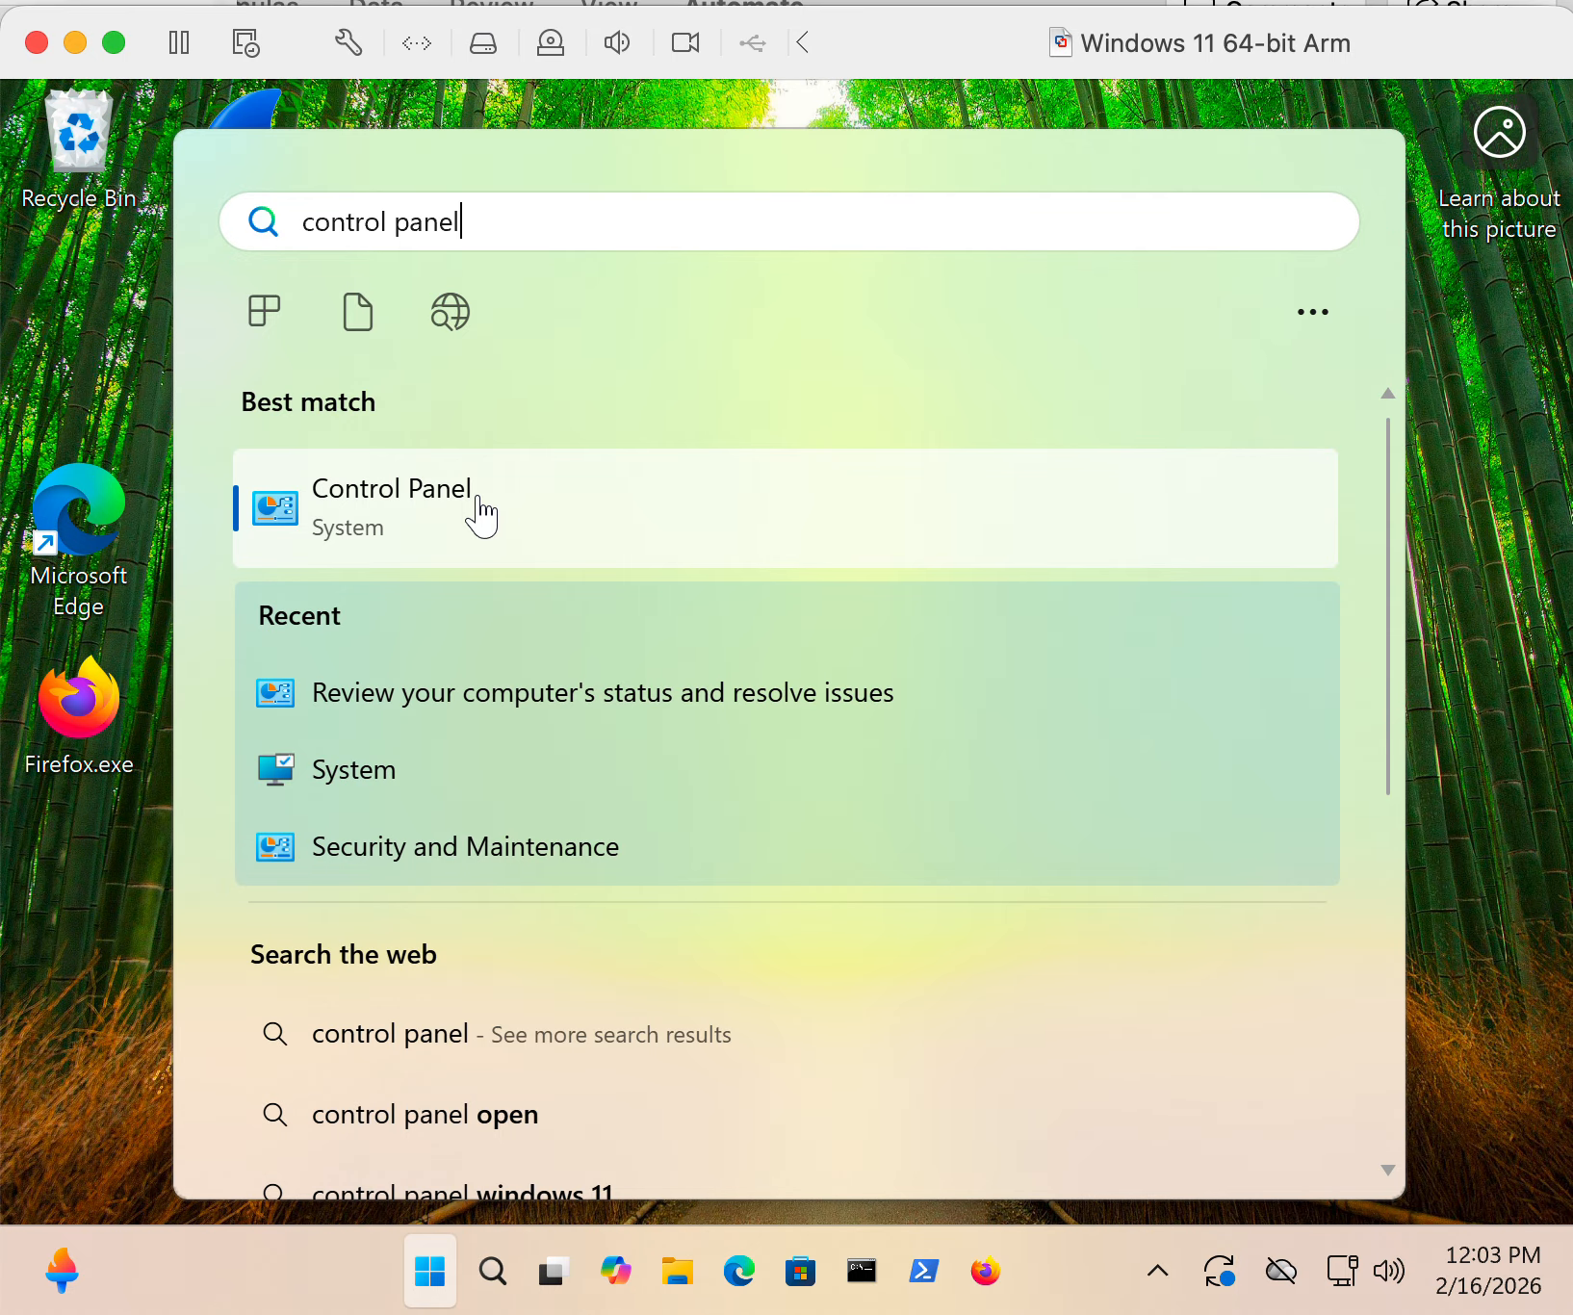
click(493, 507)
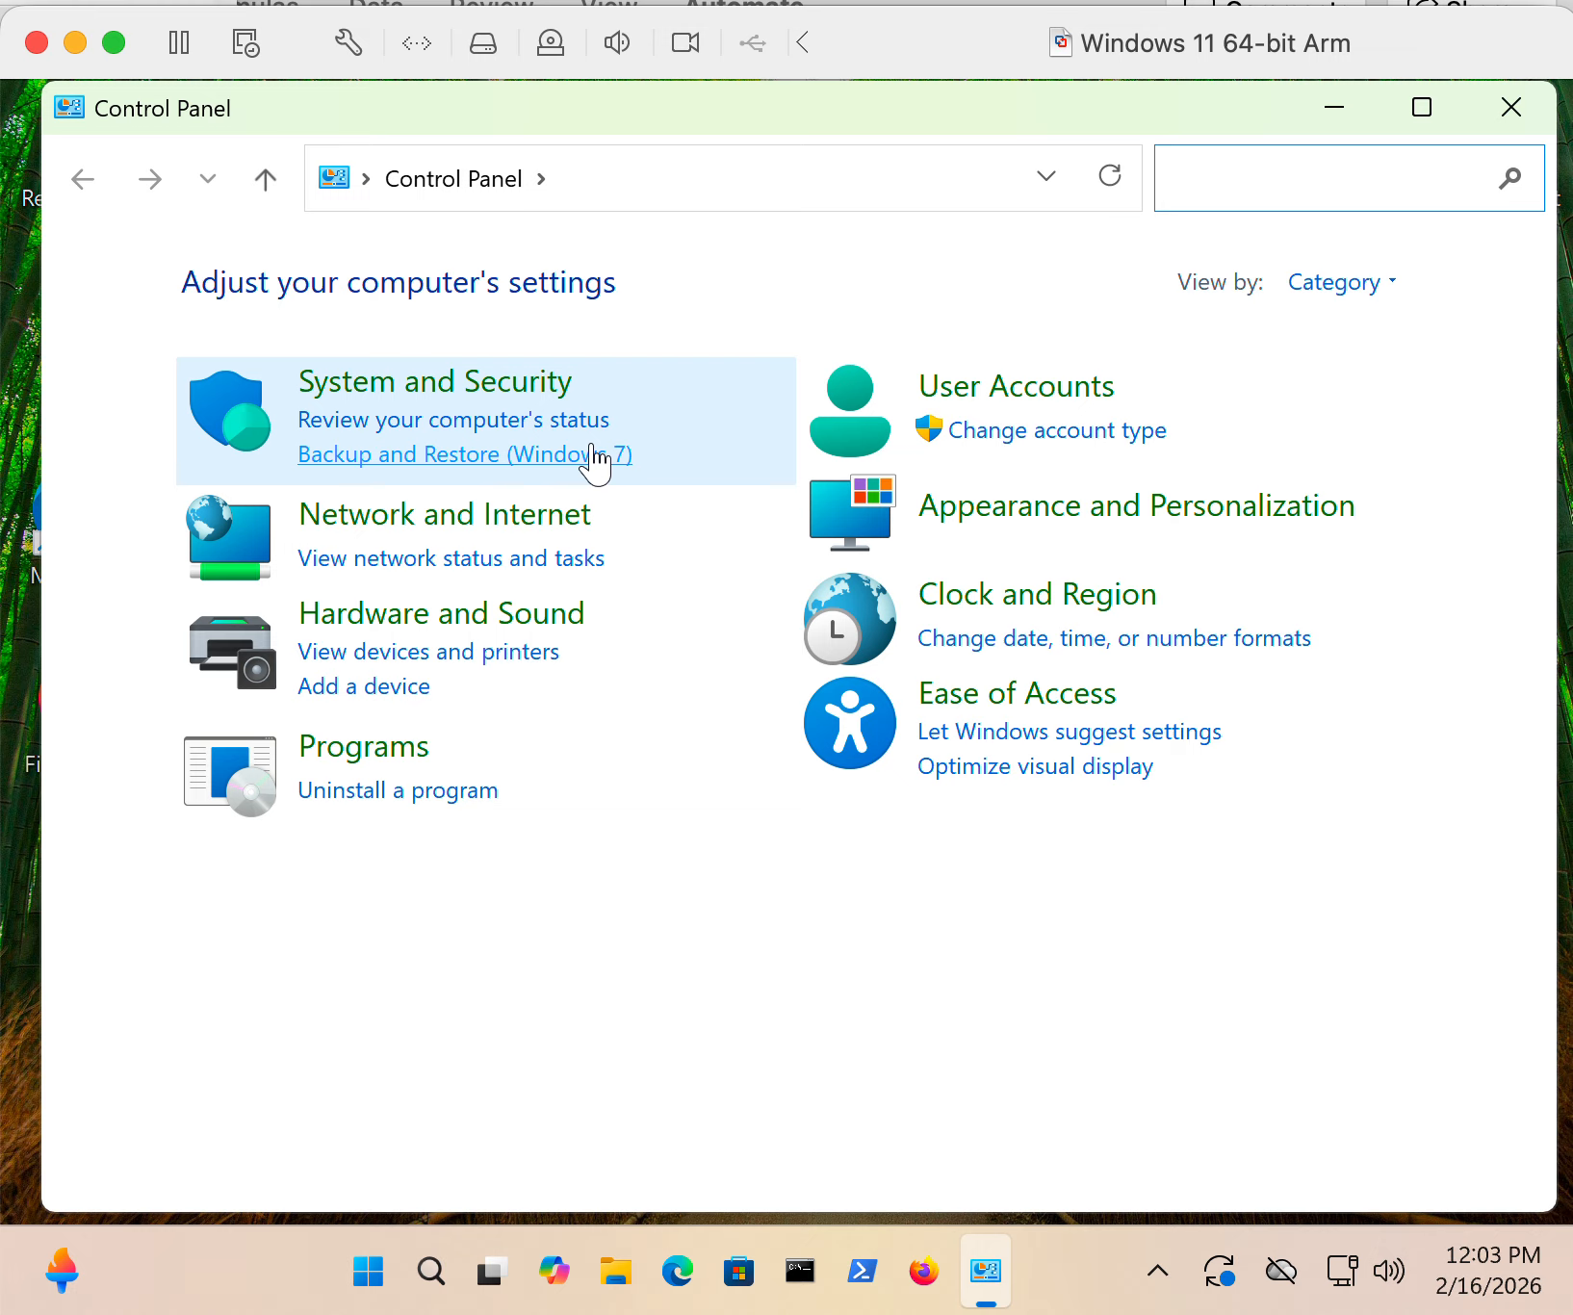
click(460, 385)
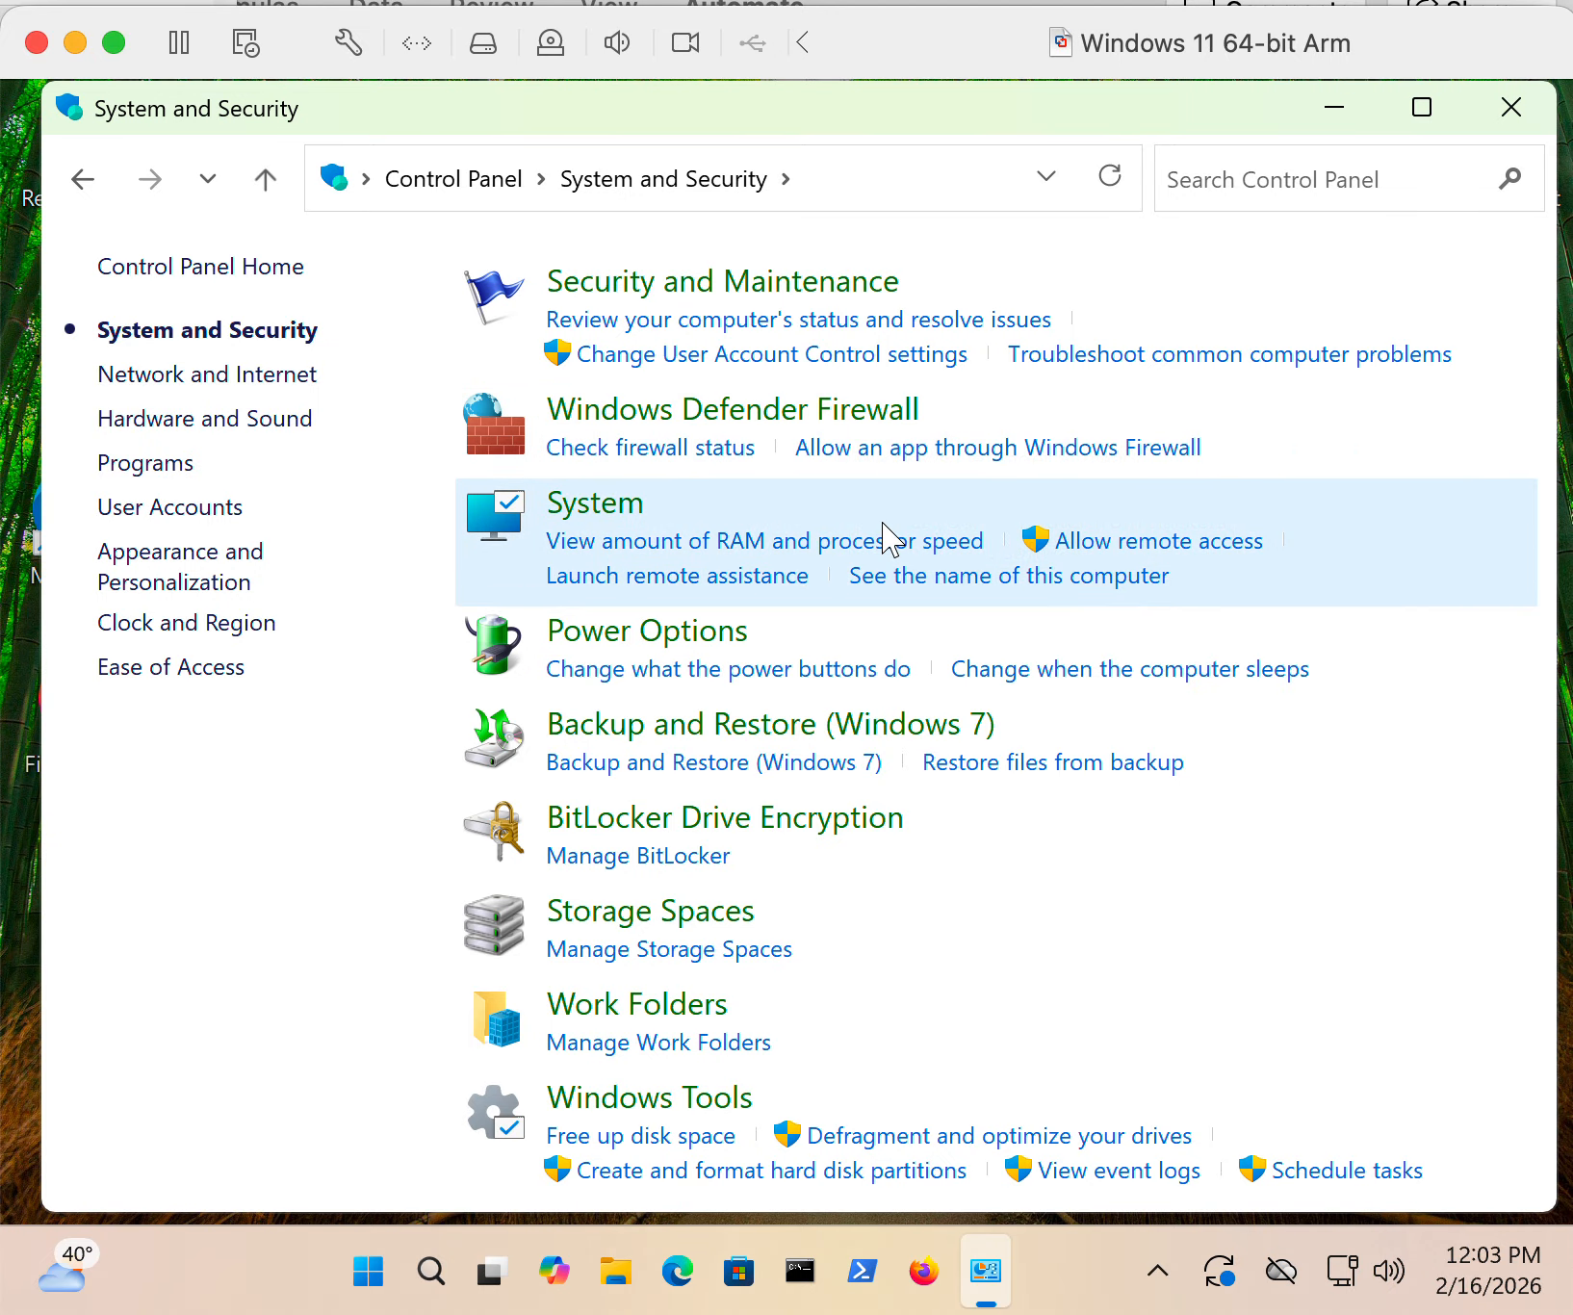
- View the System About page, close it, and open the Security and Maintenance status page
click(612, 502)
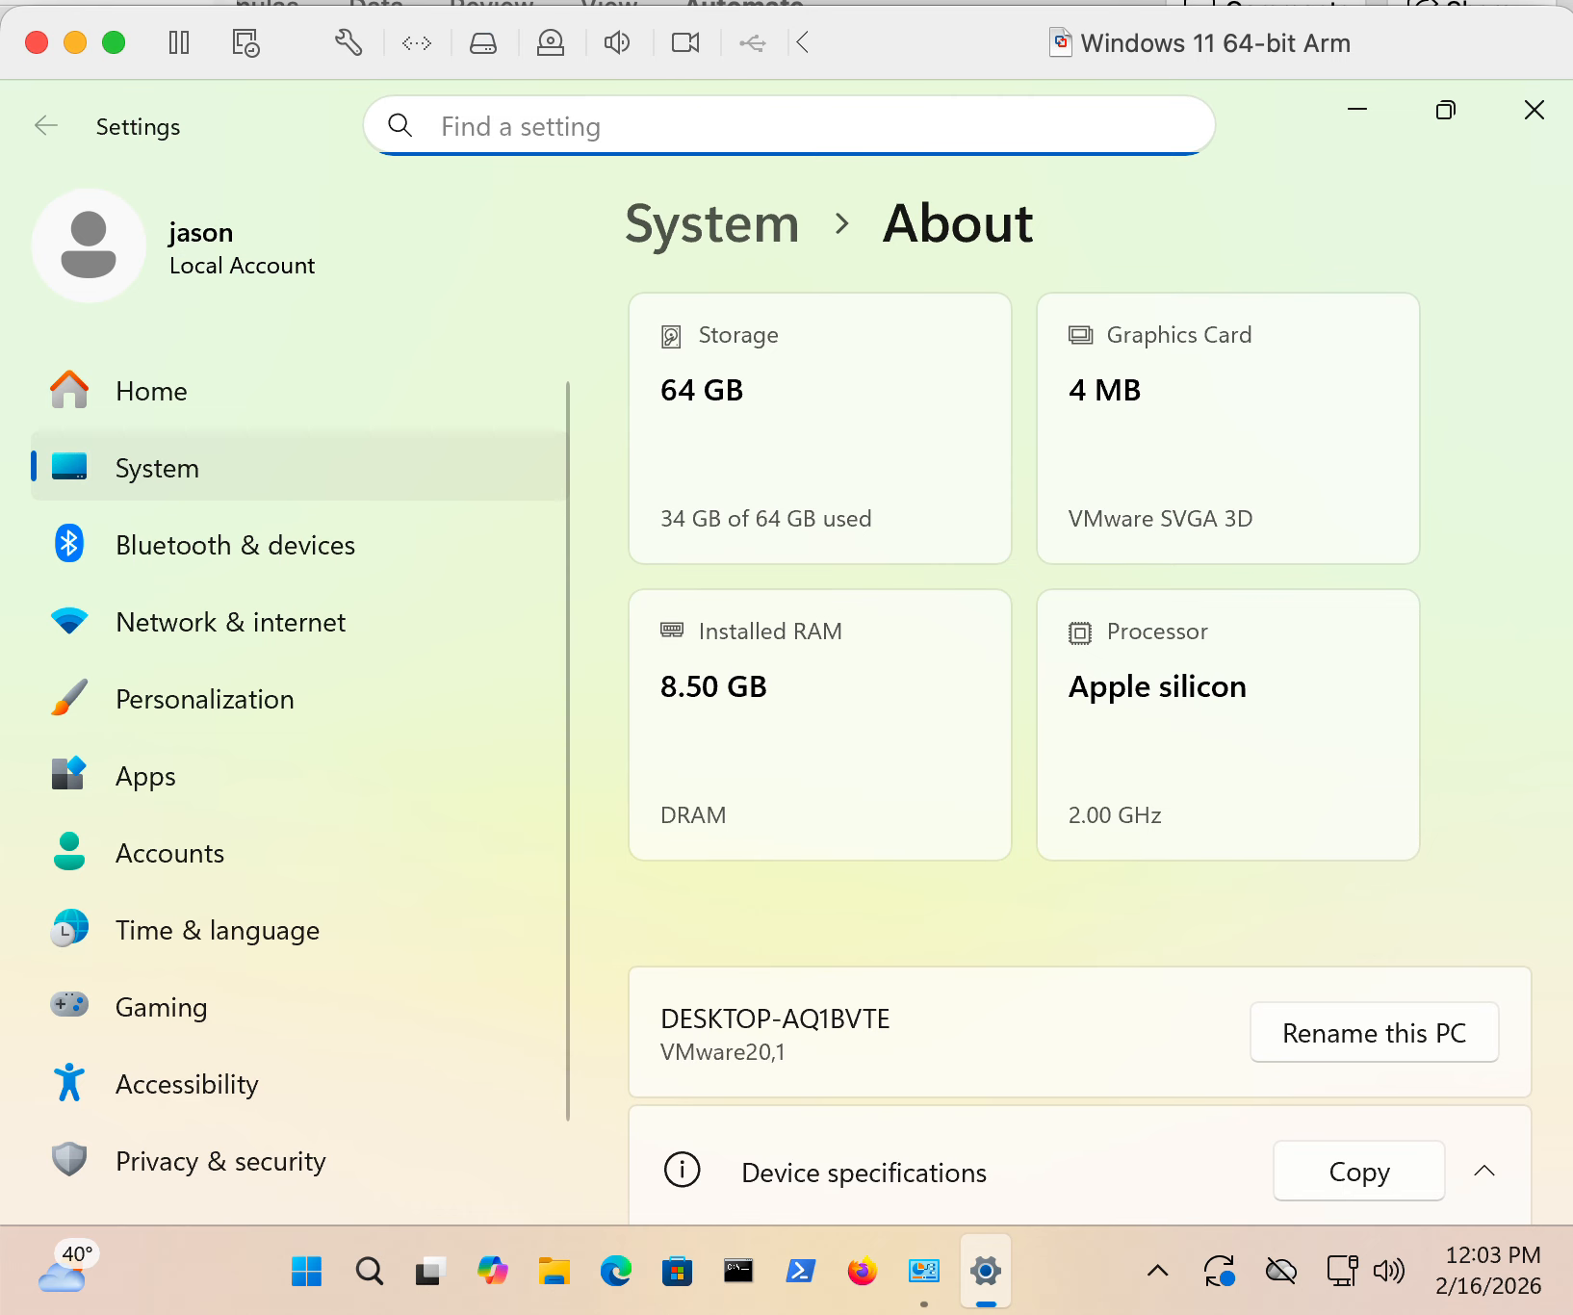
click(1551, 137)
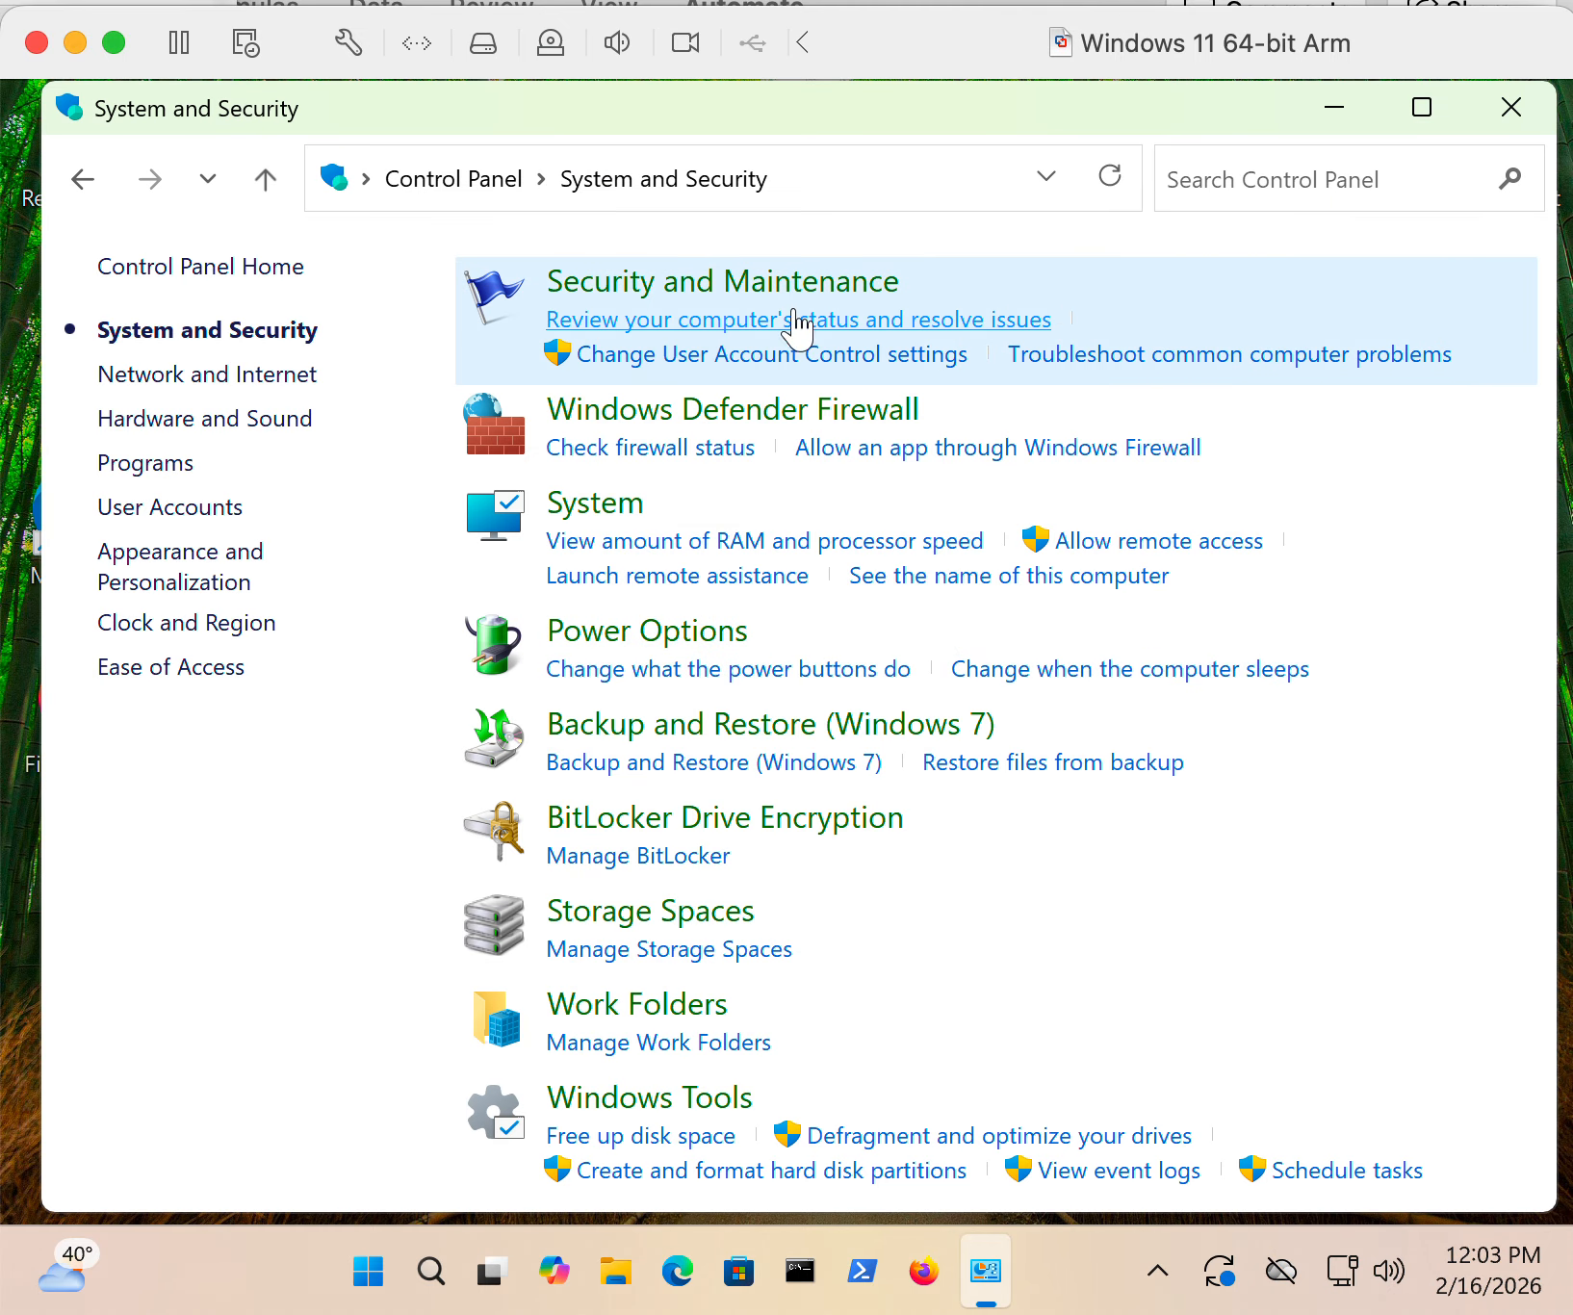
click(804, 352)
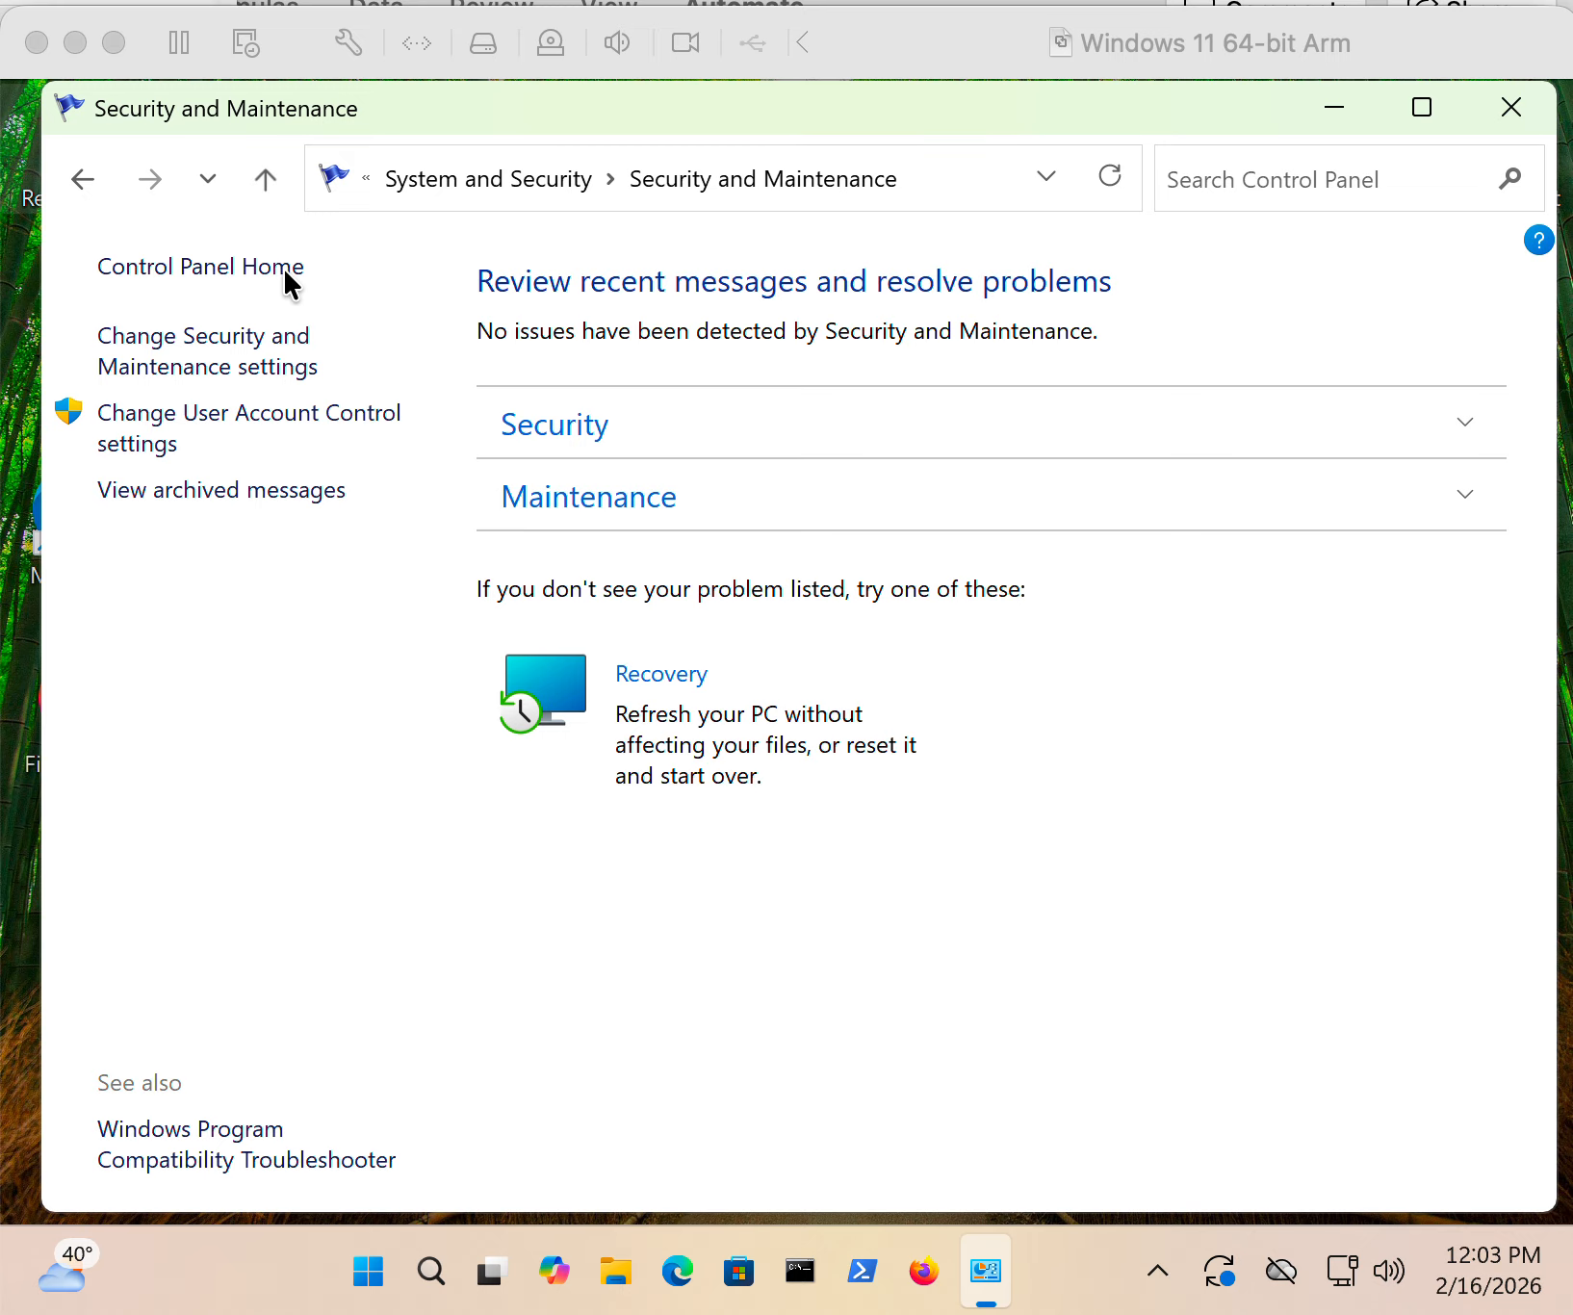
- From Control Panel Home, search for "turn" and open Turn Windows features on or off
click(234, 270)
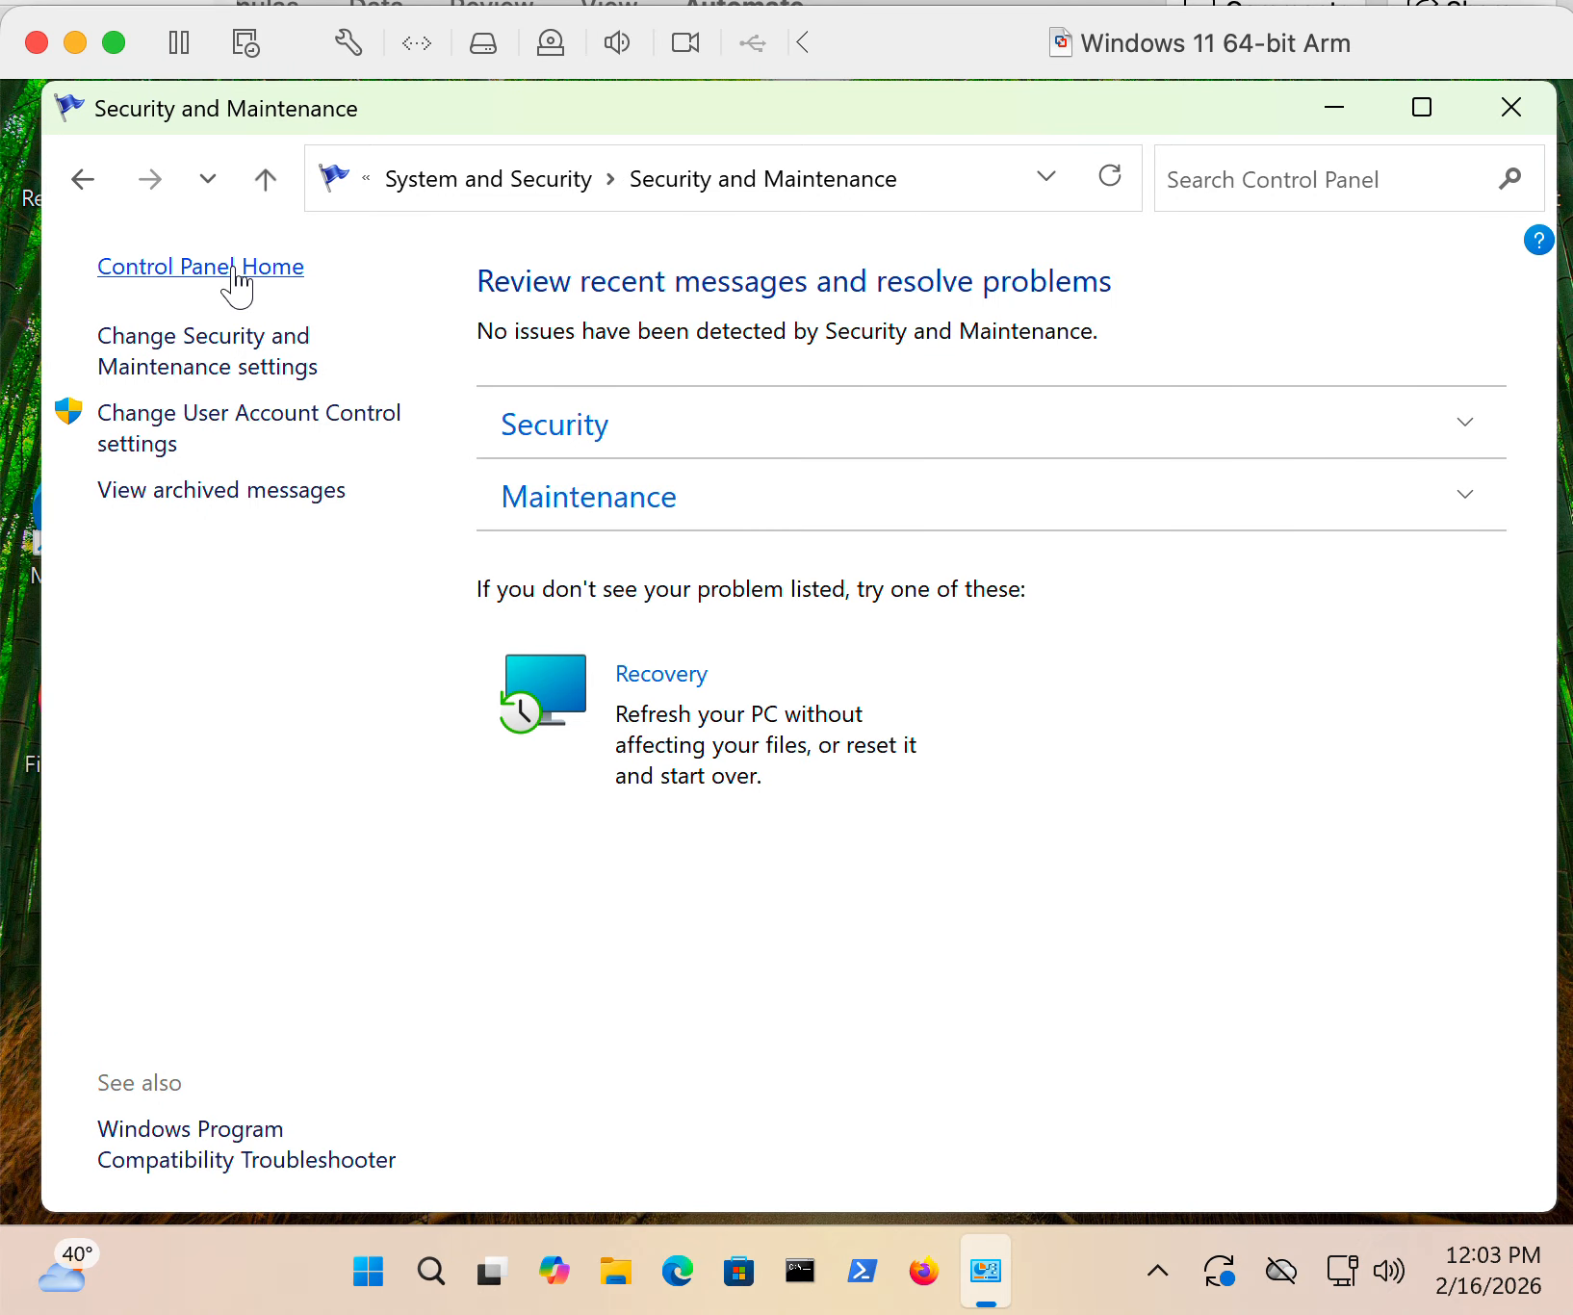
click(234, 272)
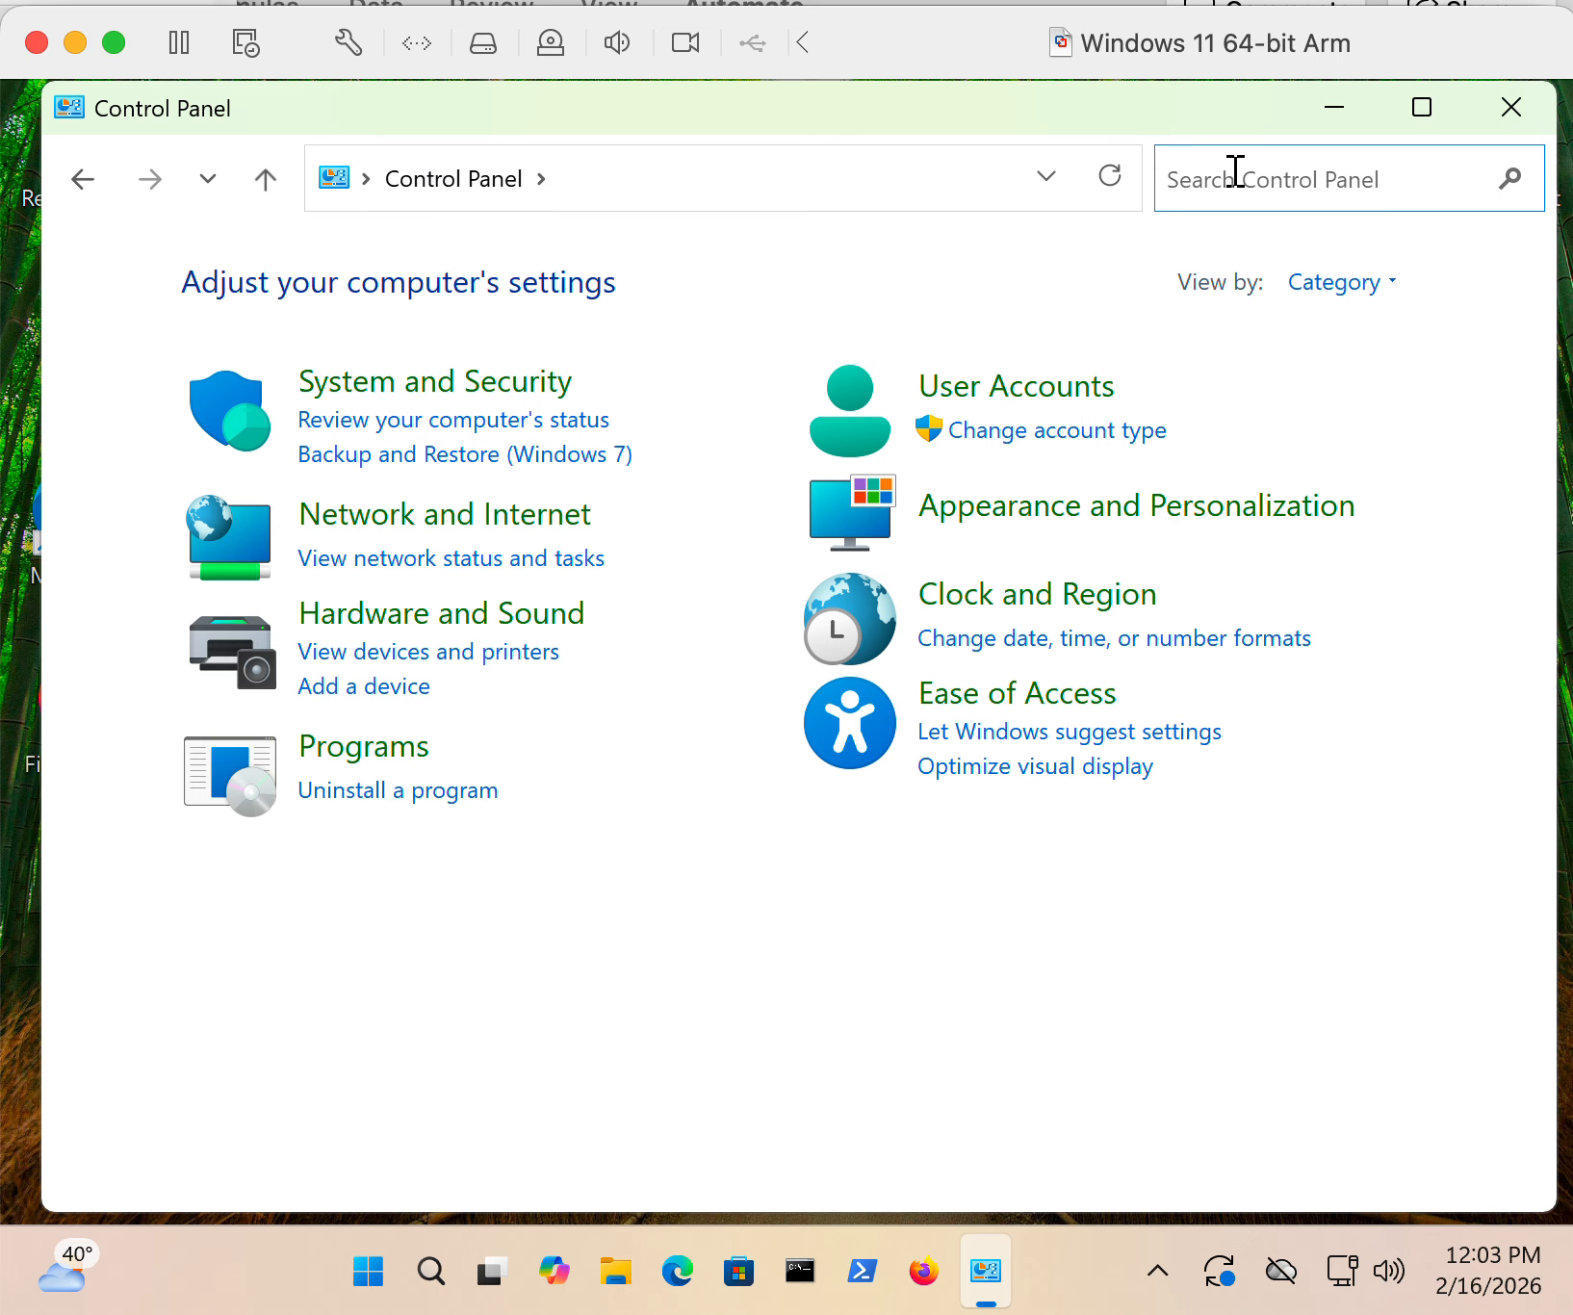
text(turn)
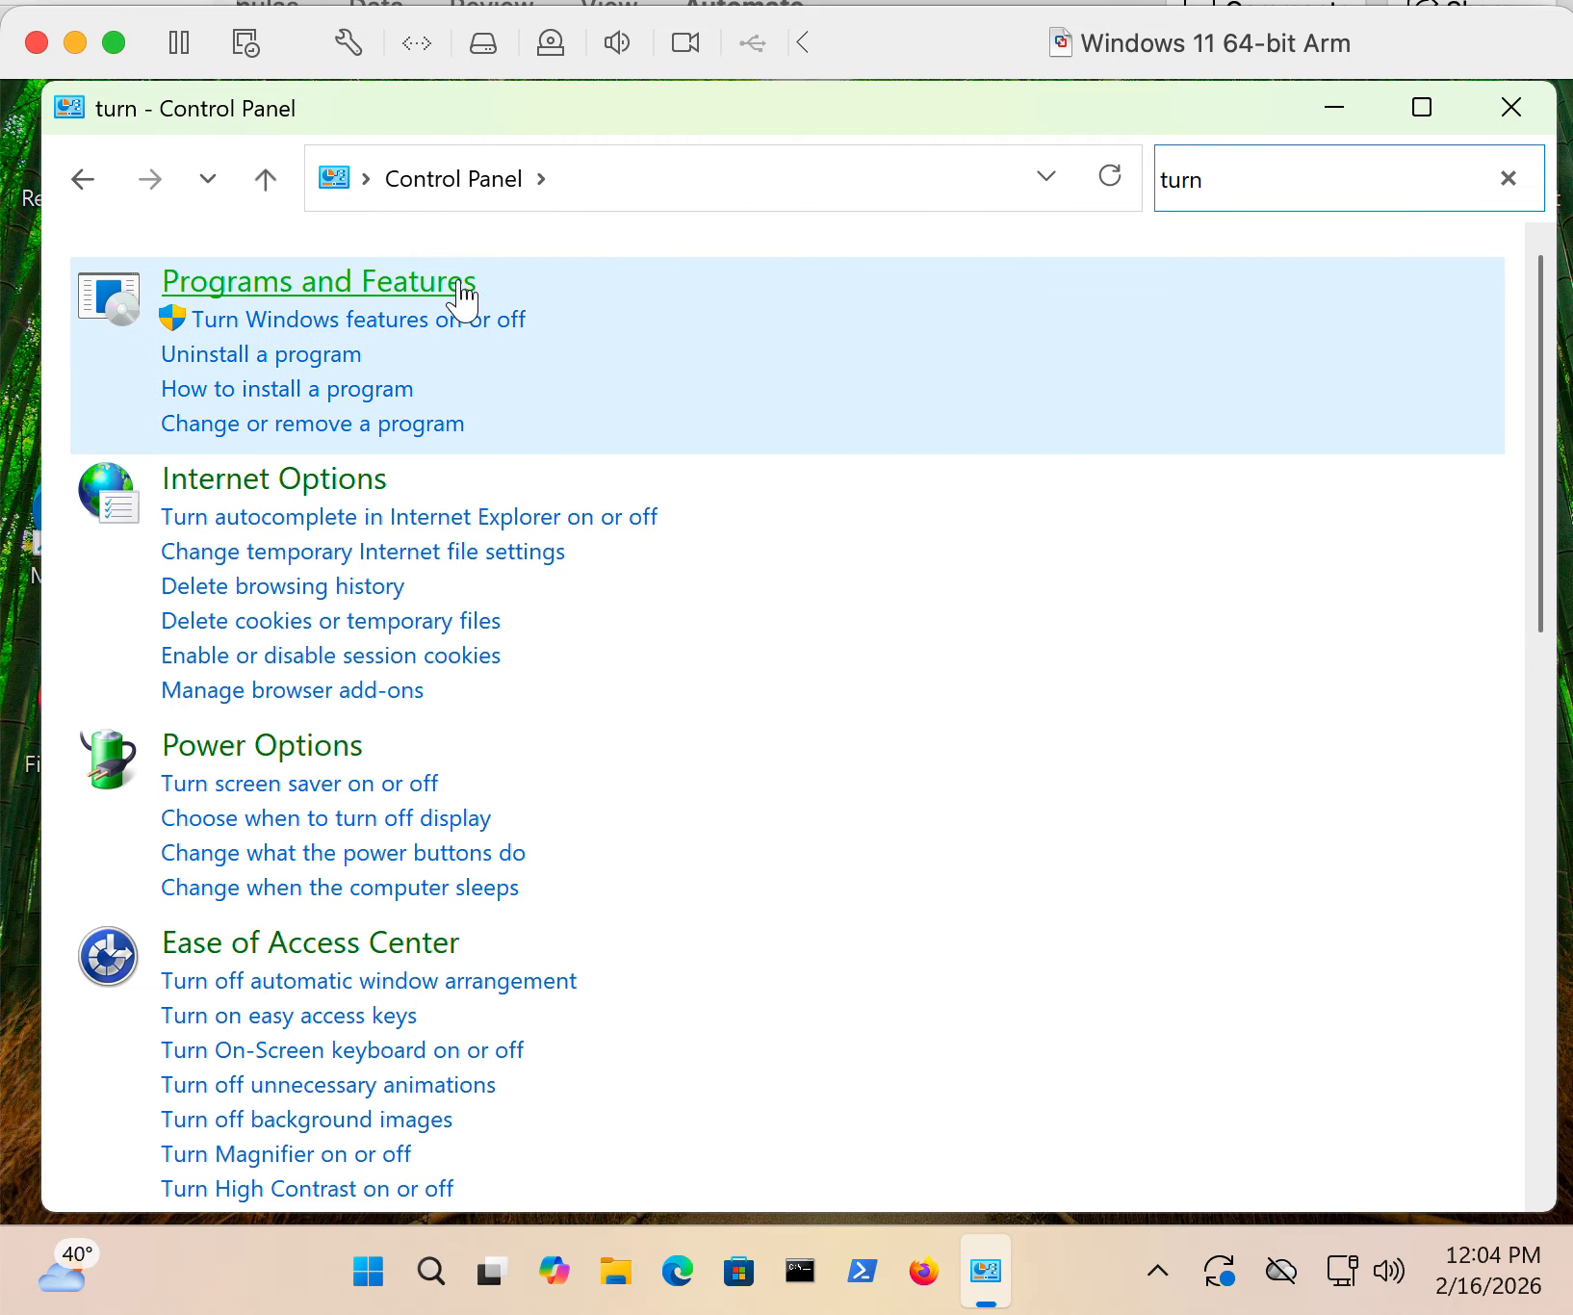
click(441, 337)
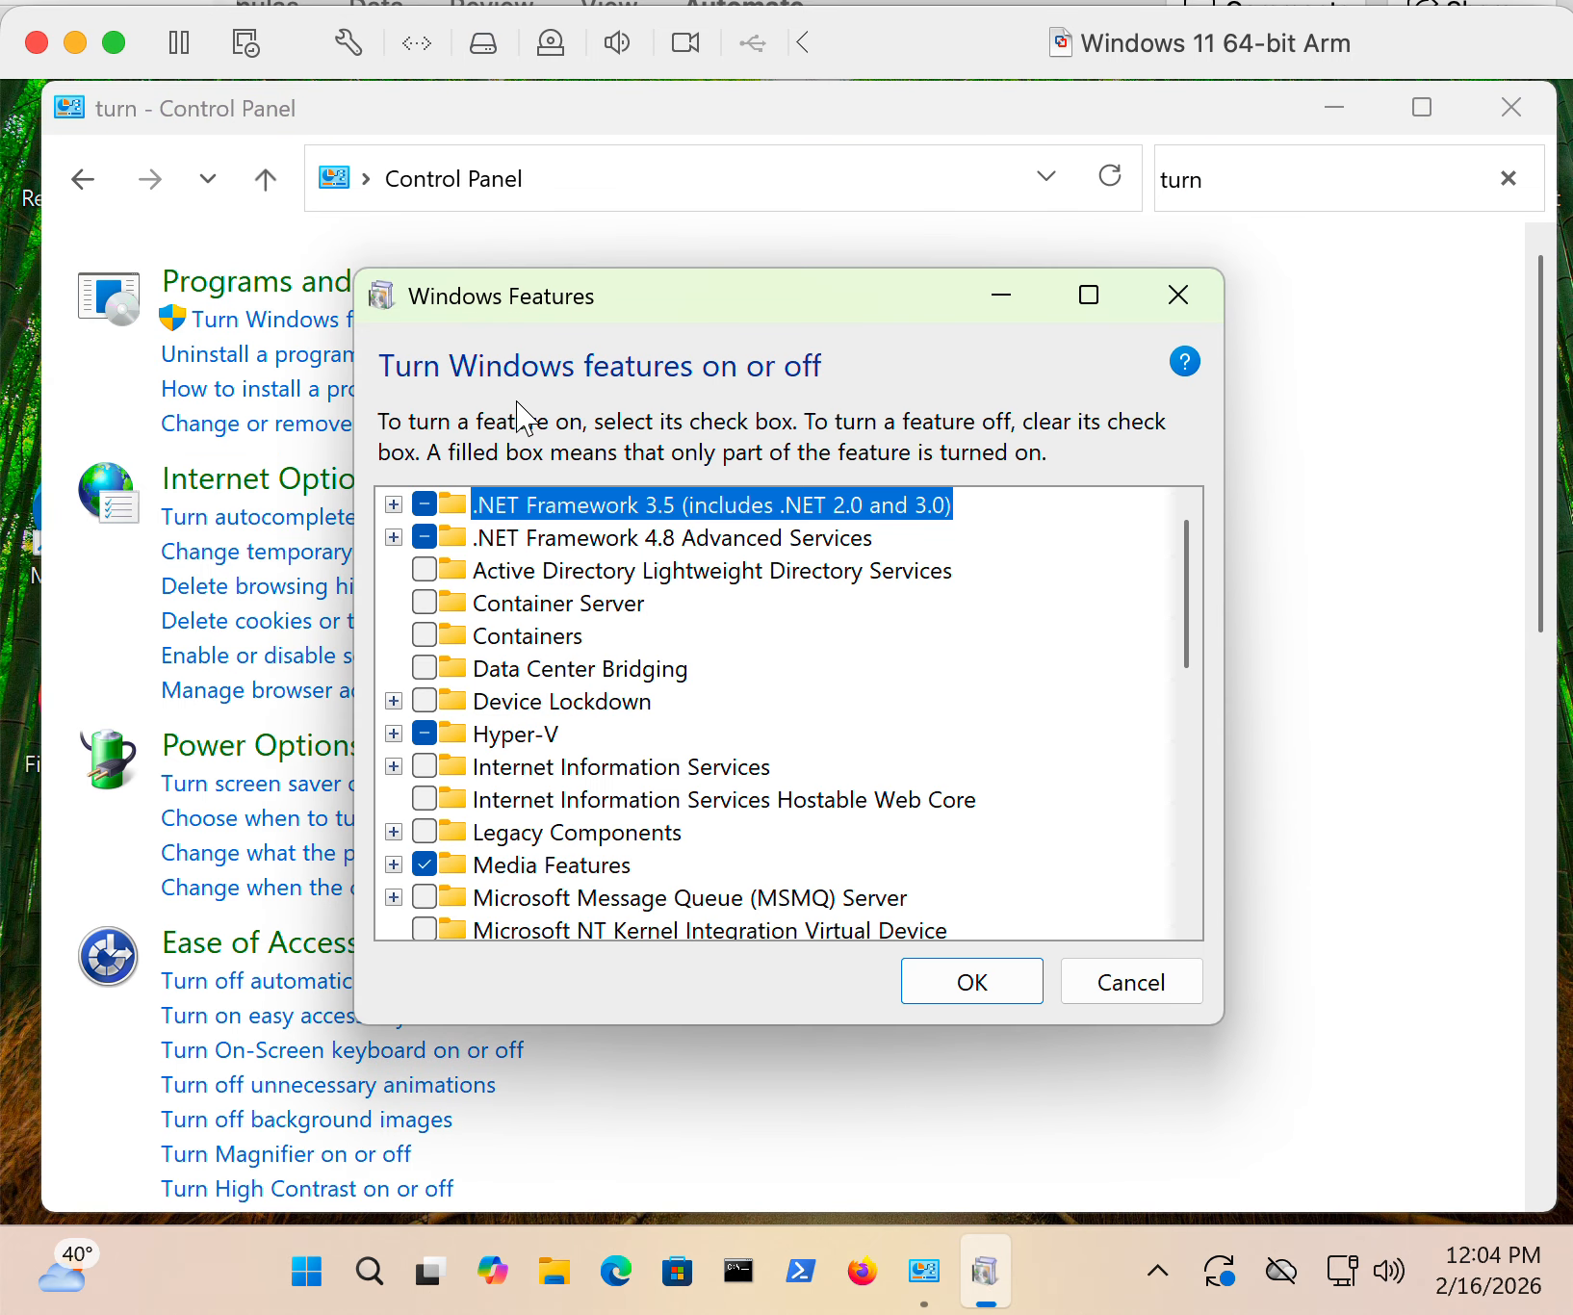
- Examine the Internet Information Services subfeatures: FTP Server, Web Management Tools, and World Wide Web Services including its Security options
scroll(559, 588, down, 5)
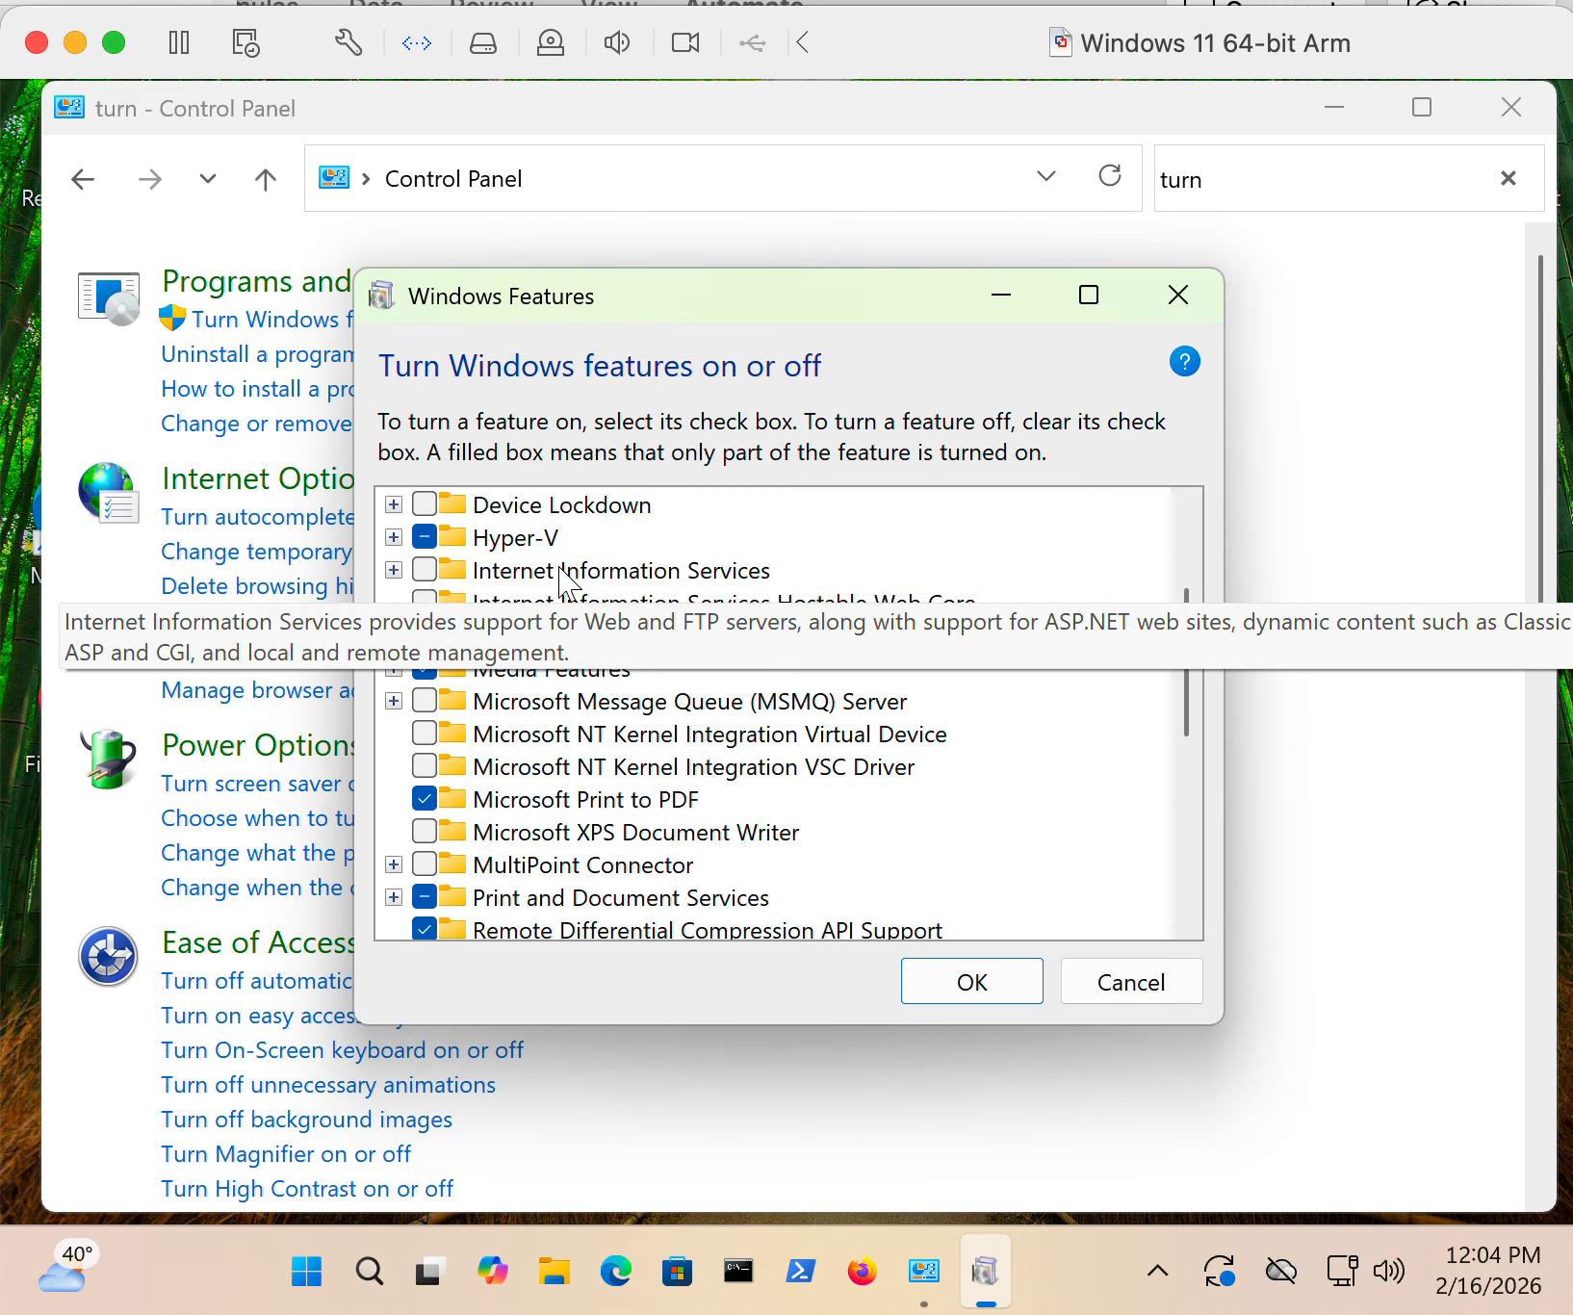
scroll(566, 584, up, 1)
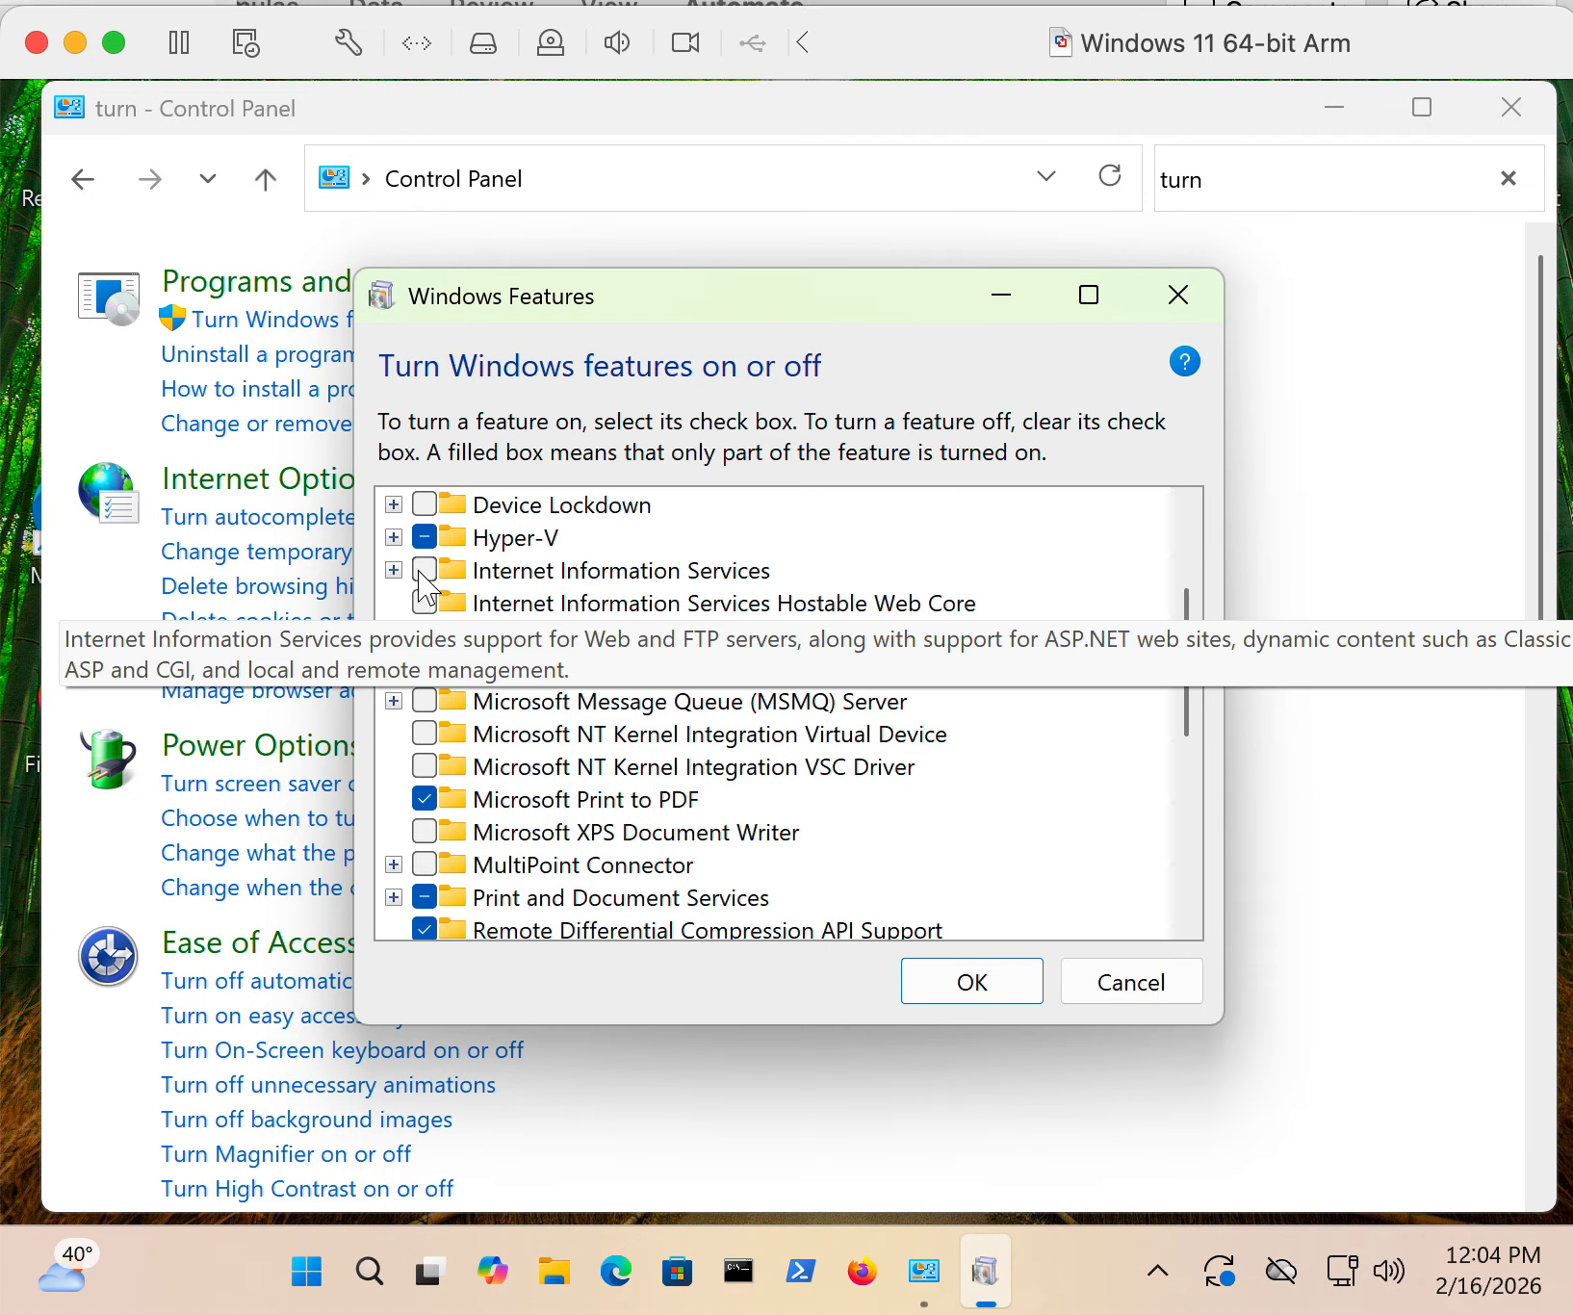
click(393, 571)
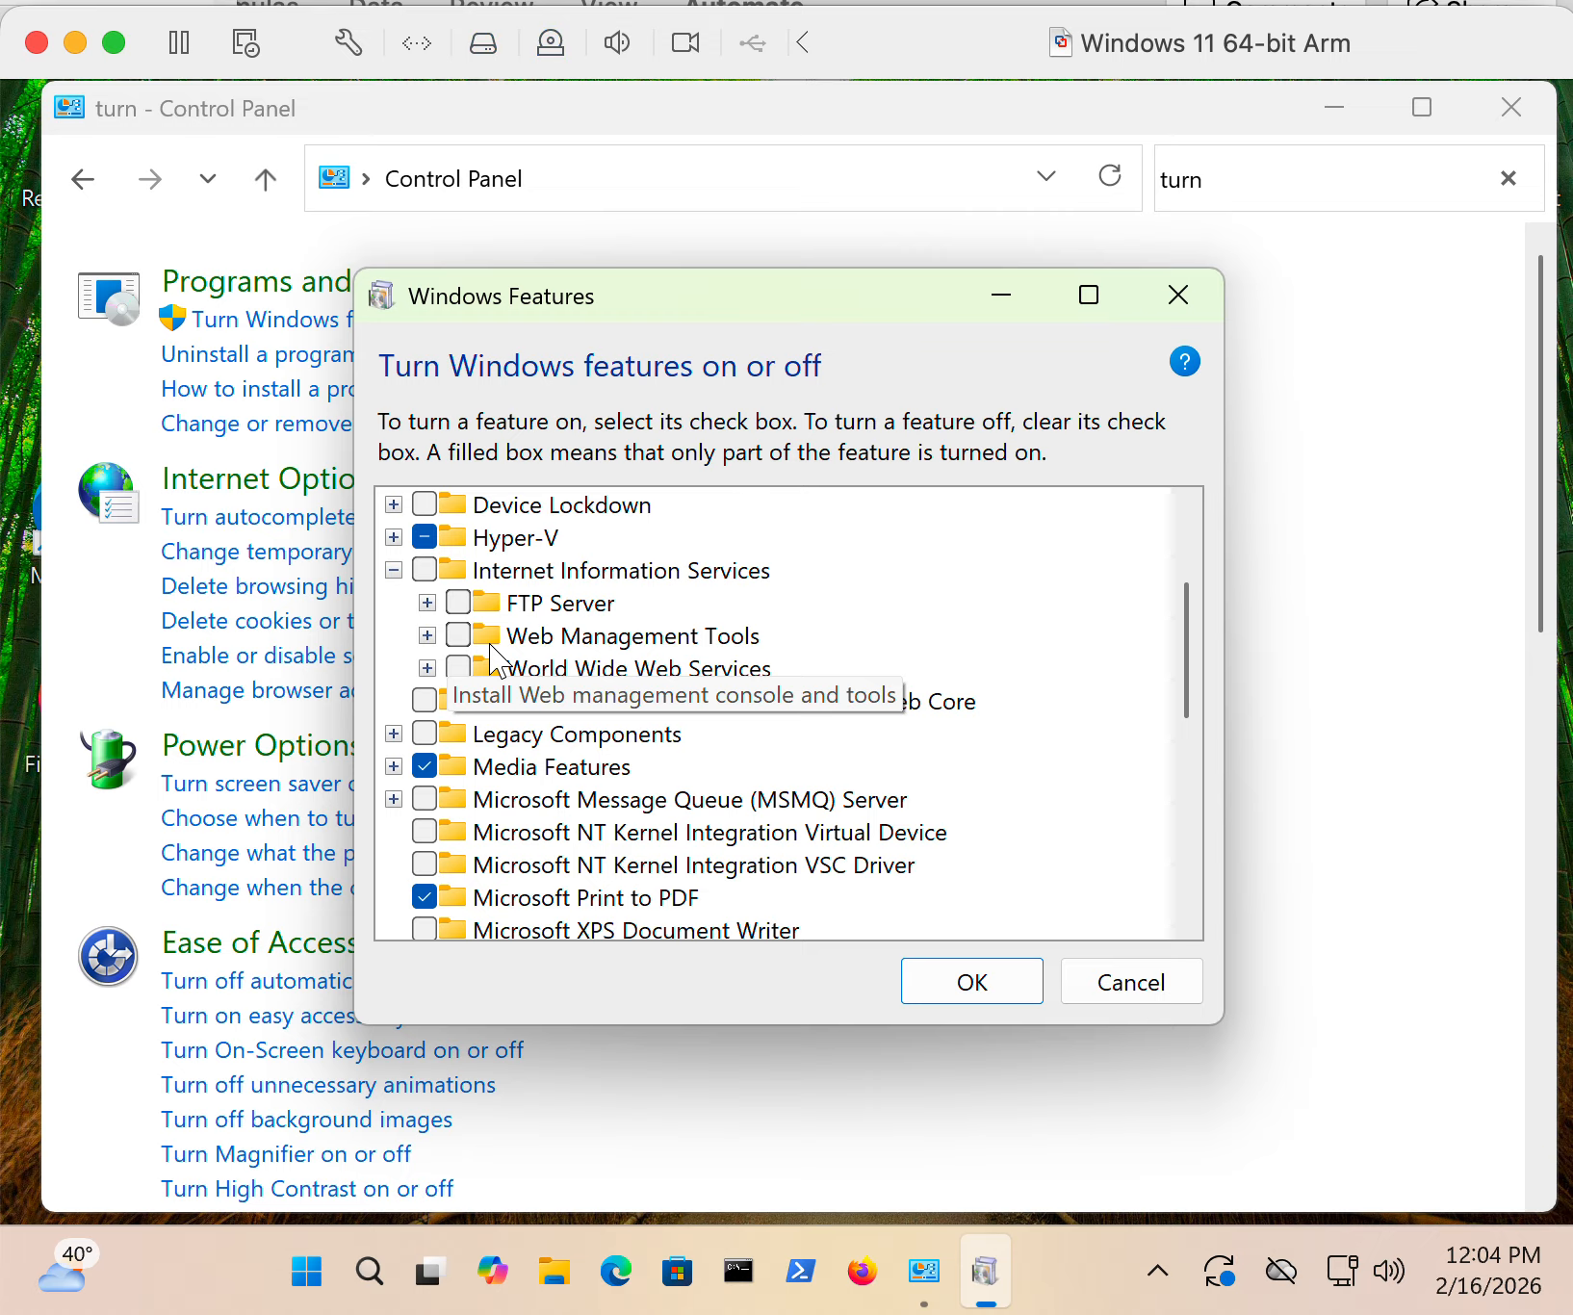
click(427, 603)
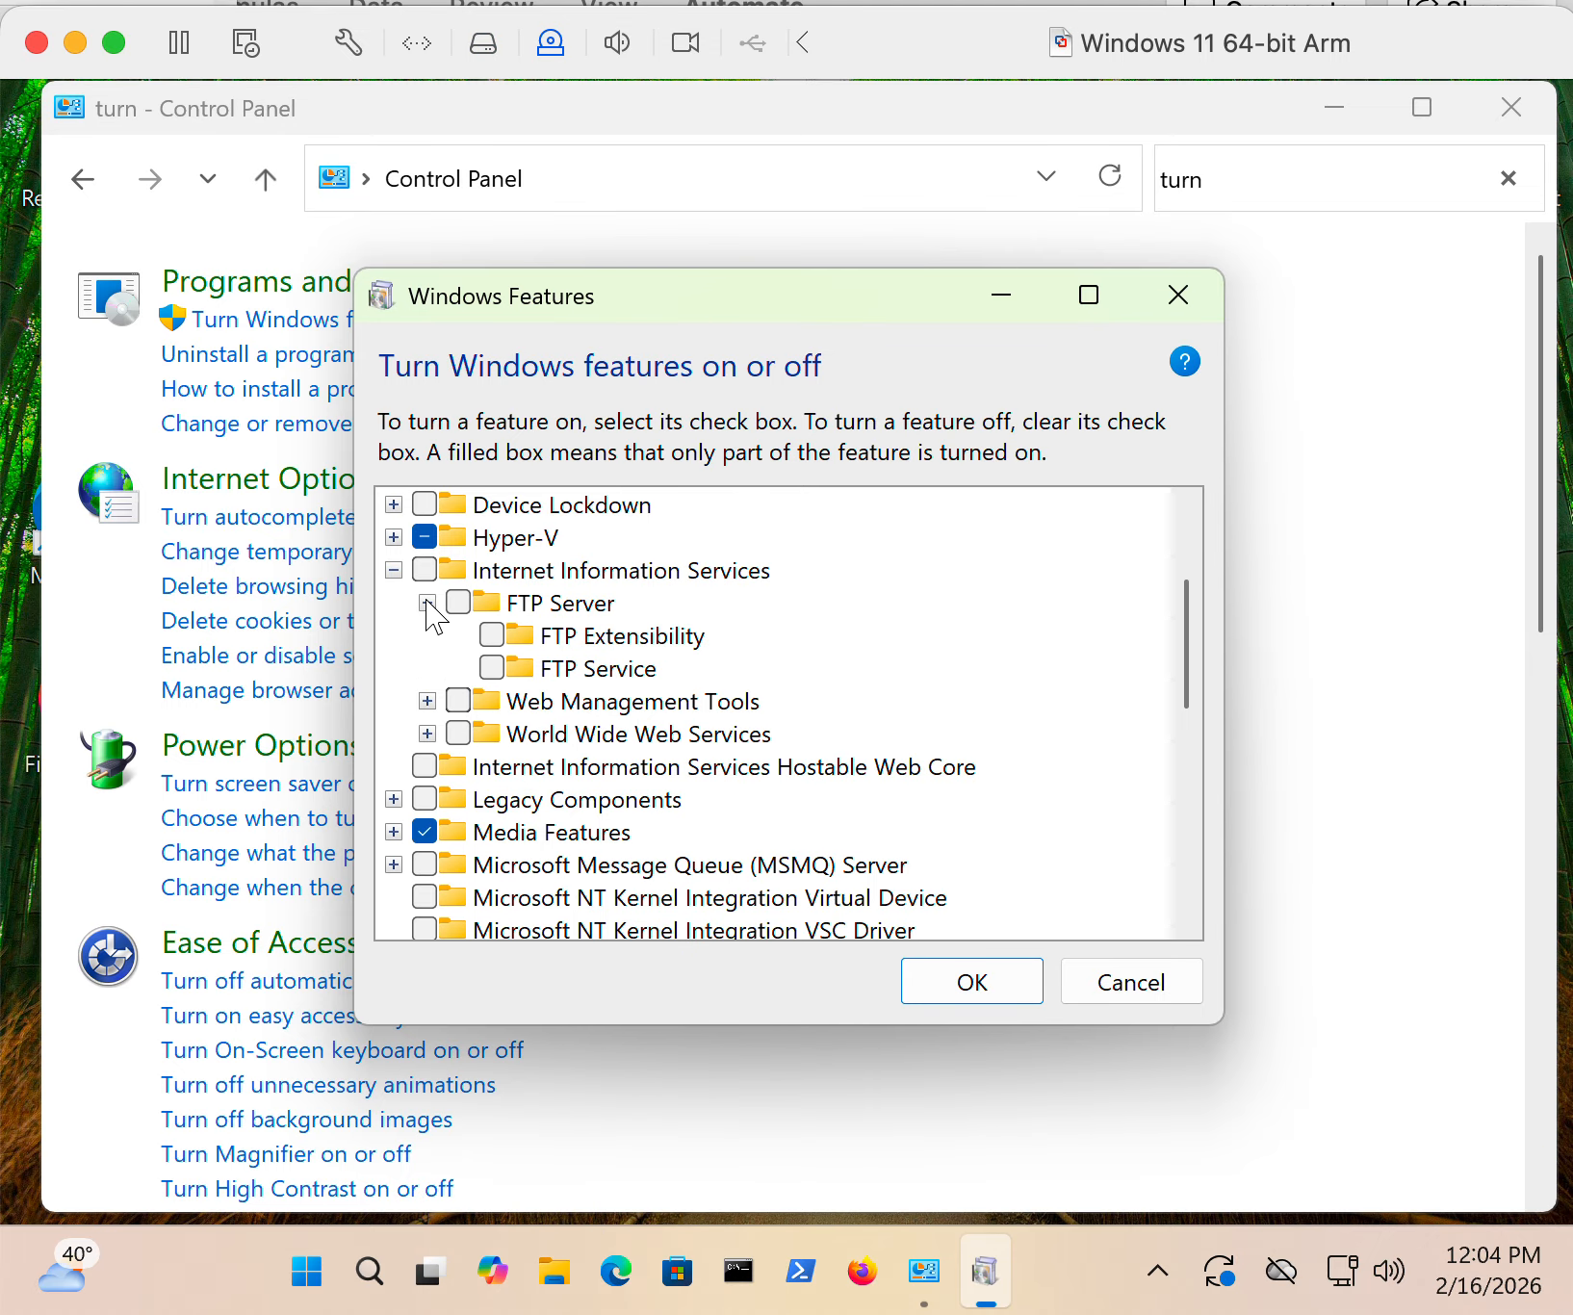
click(427, 603)
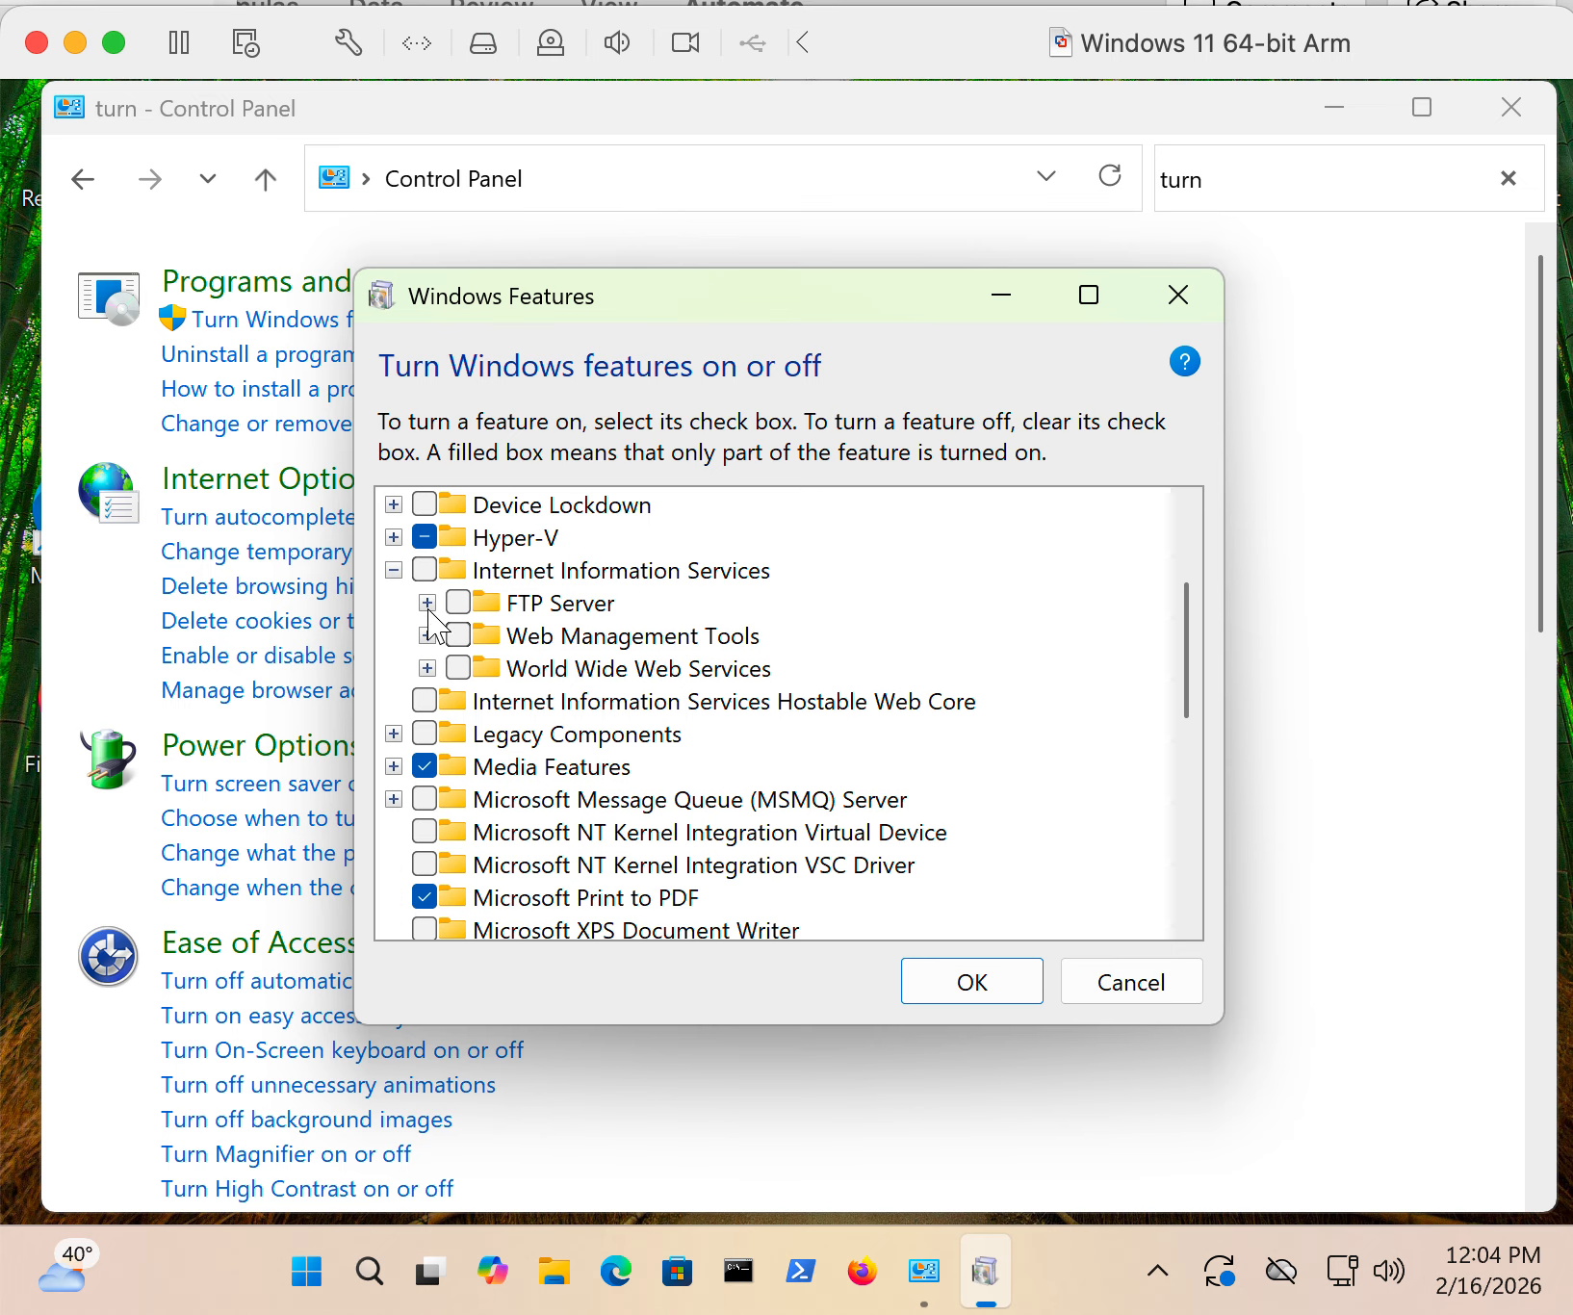
click(428, 636)
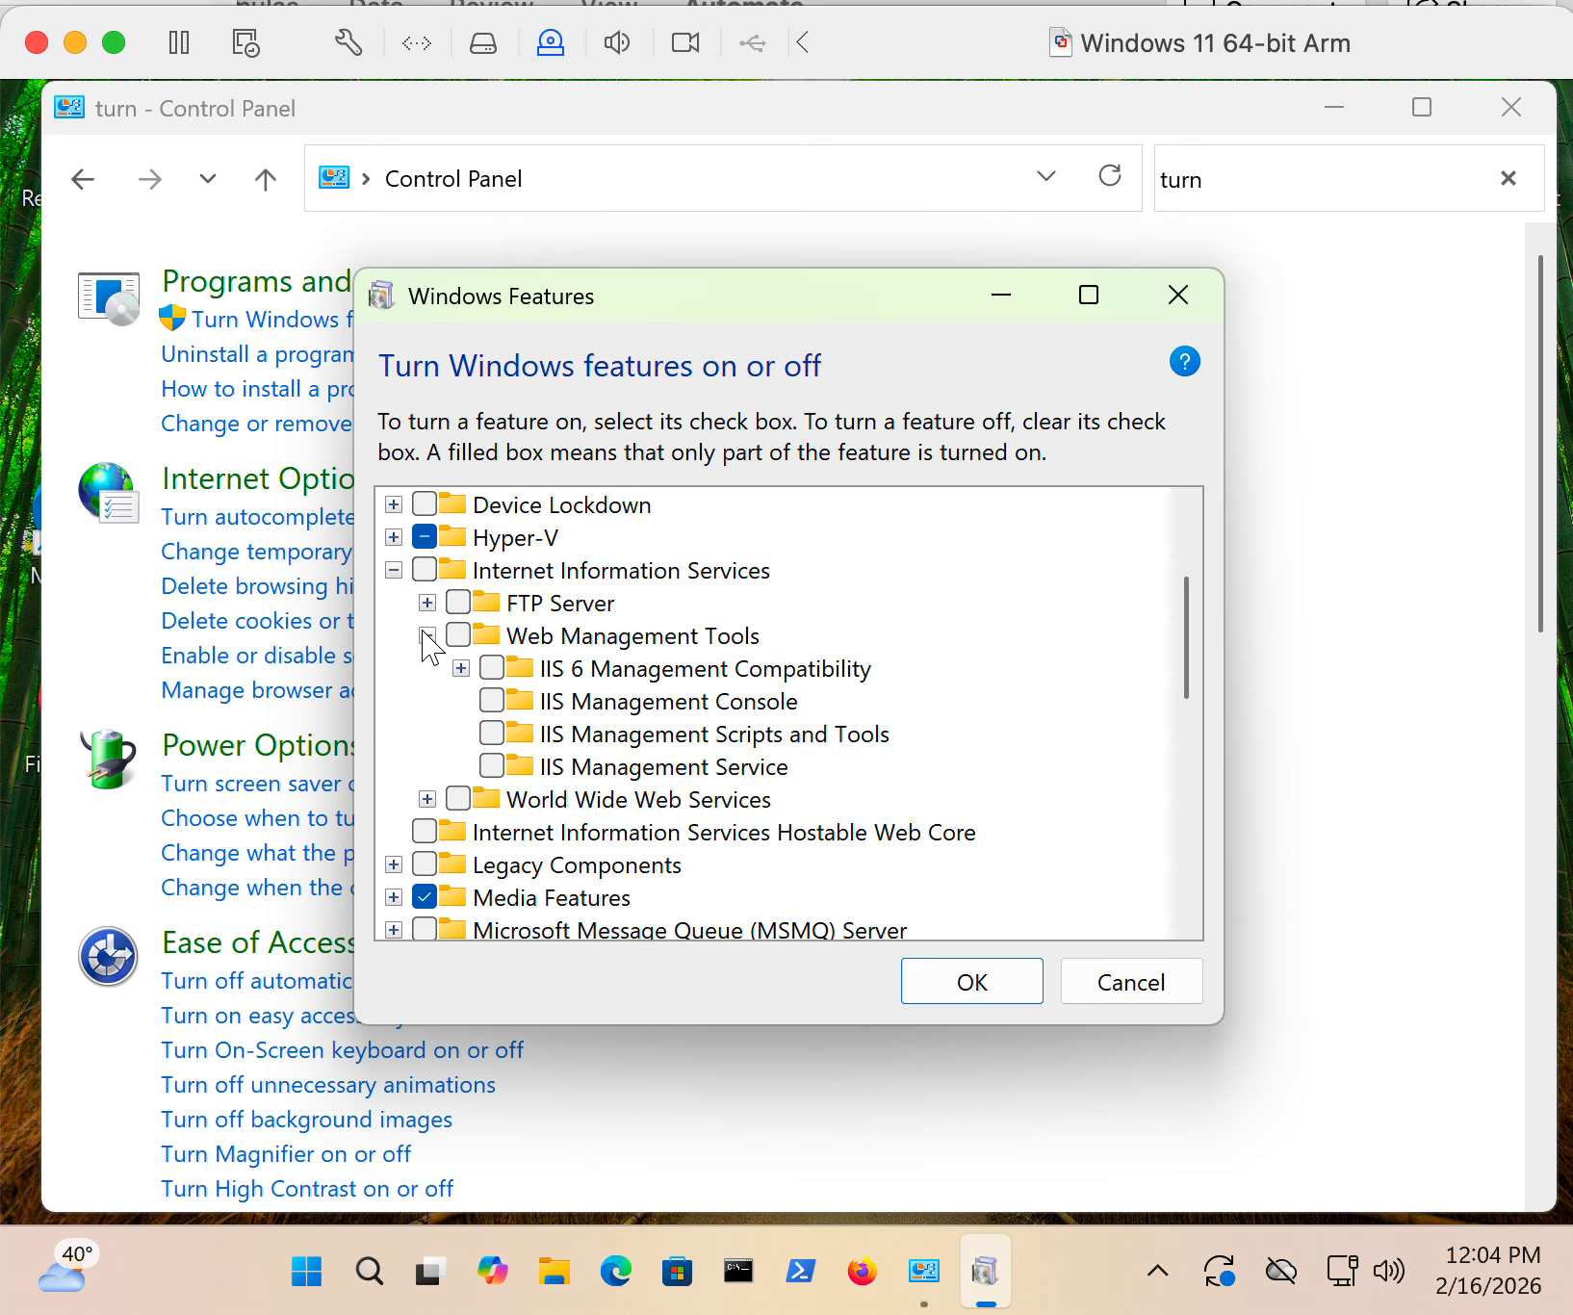
click(425, 636)
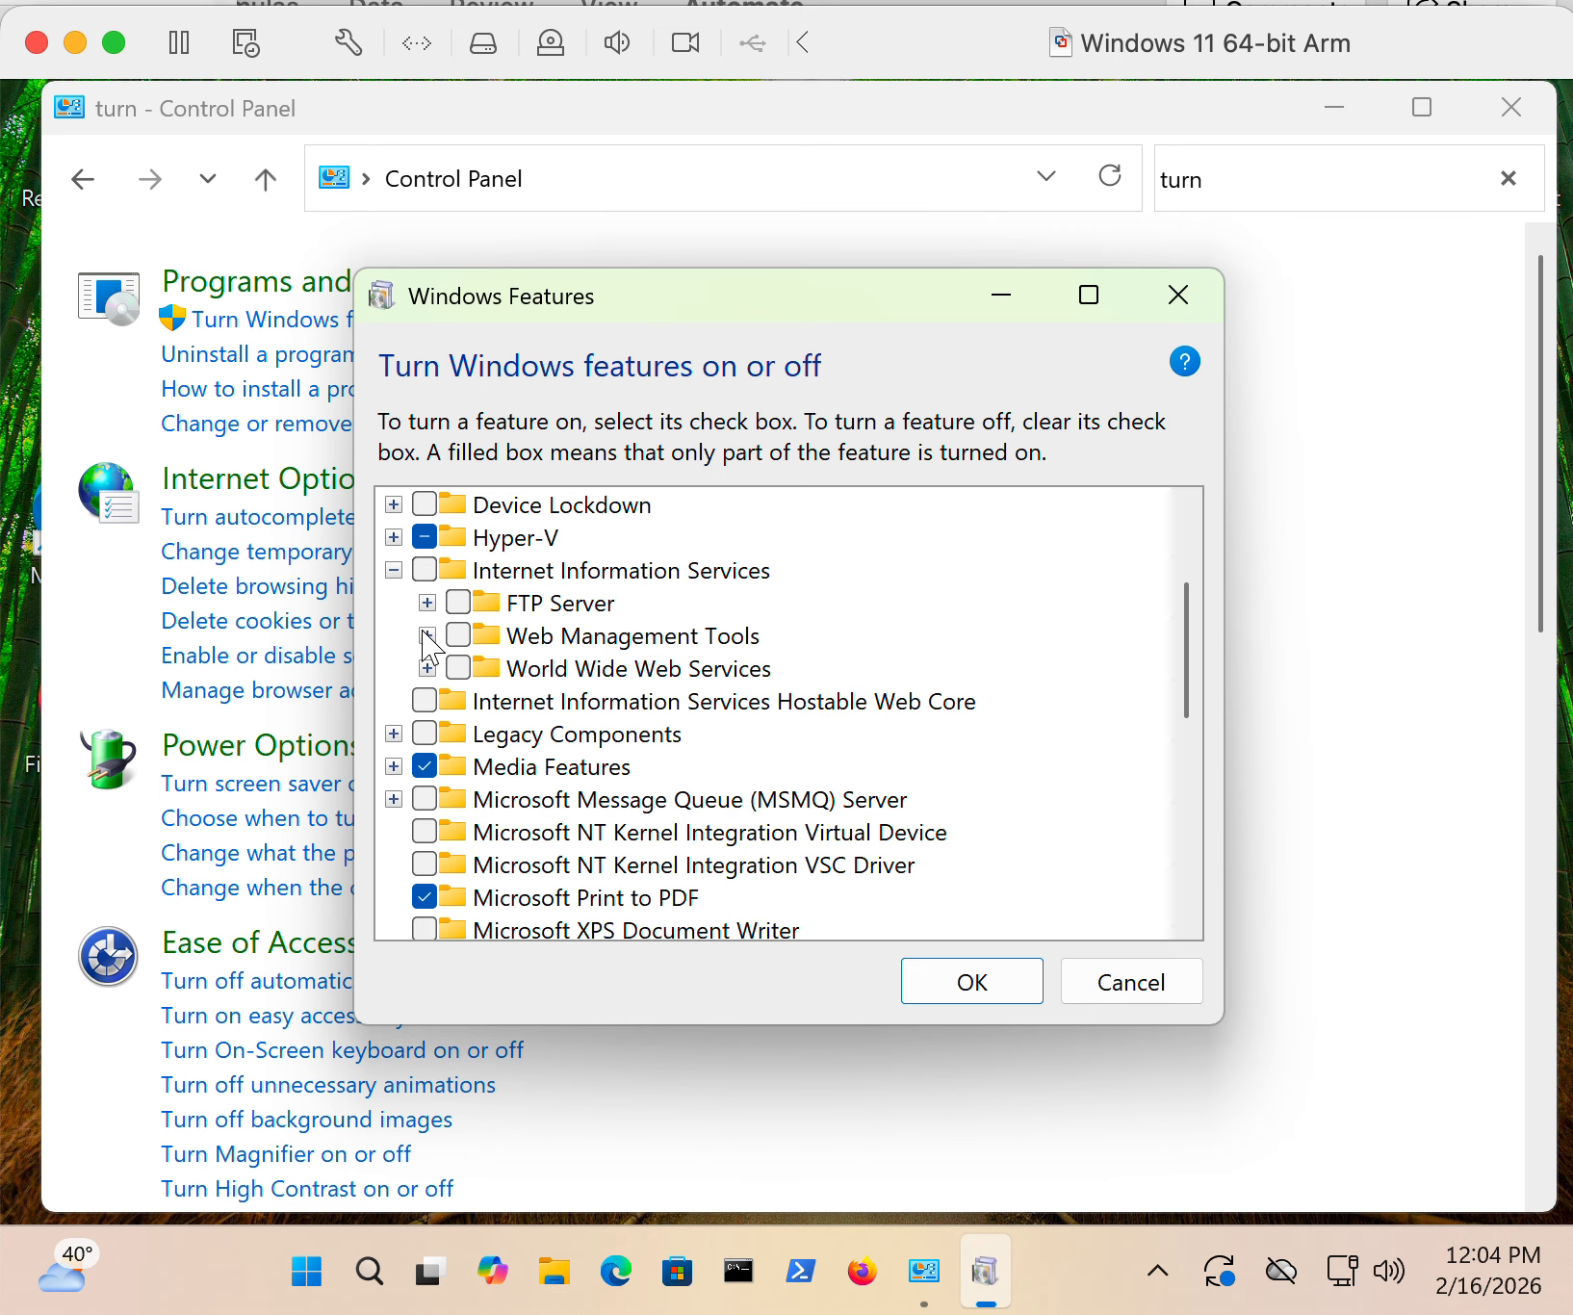
click(428, 668)
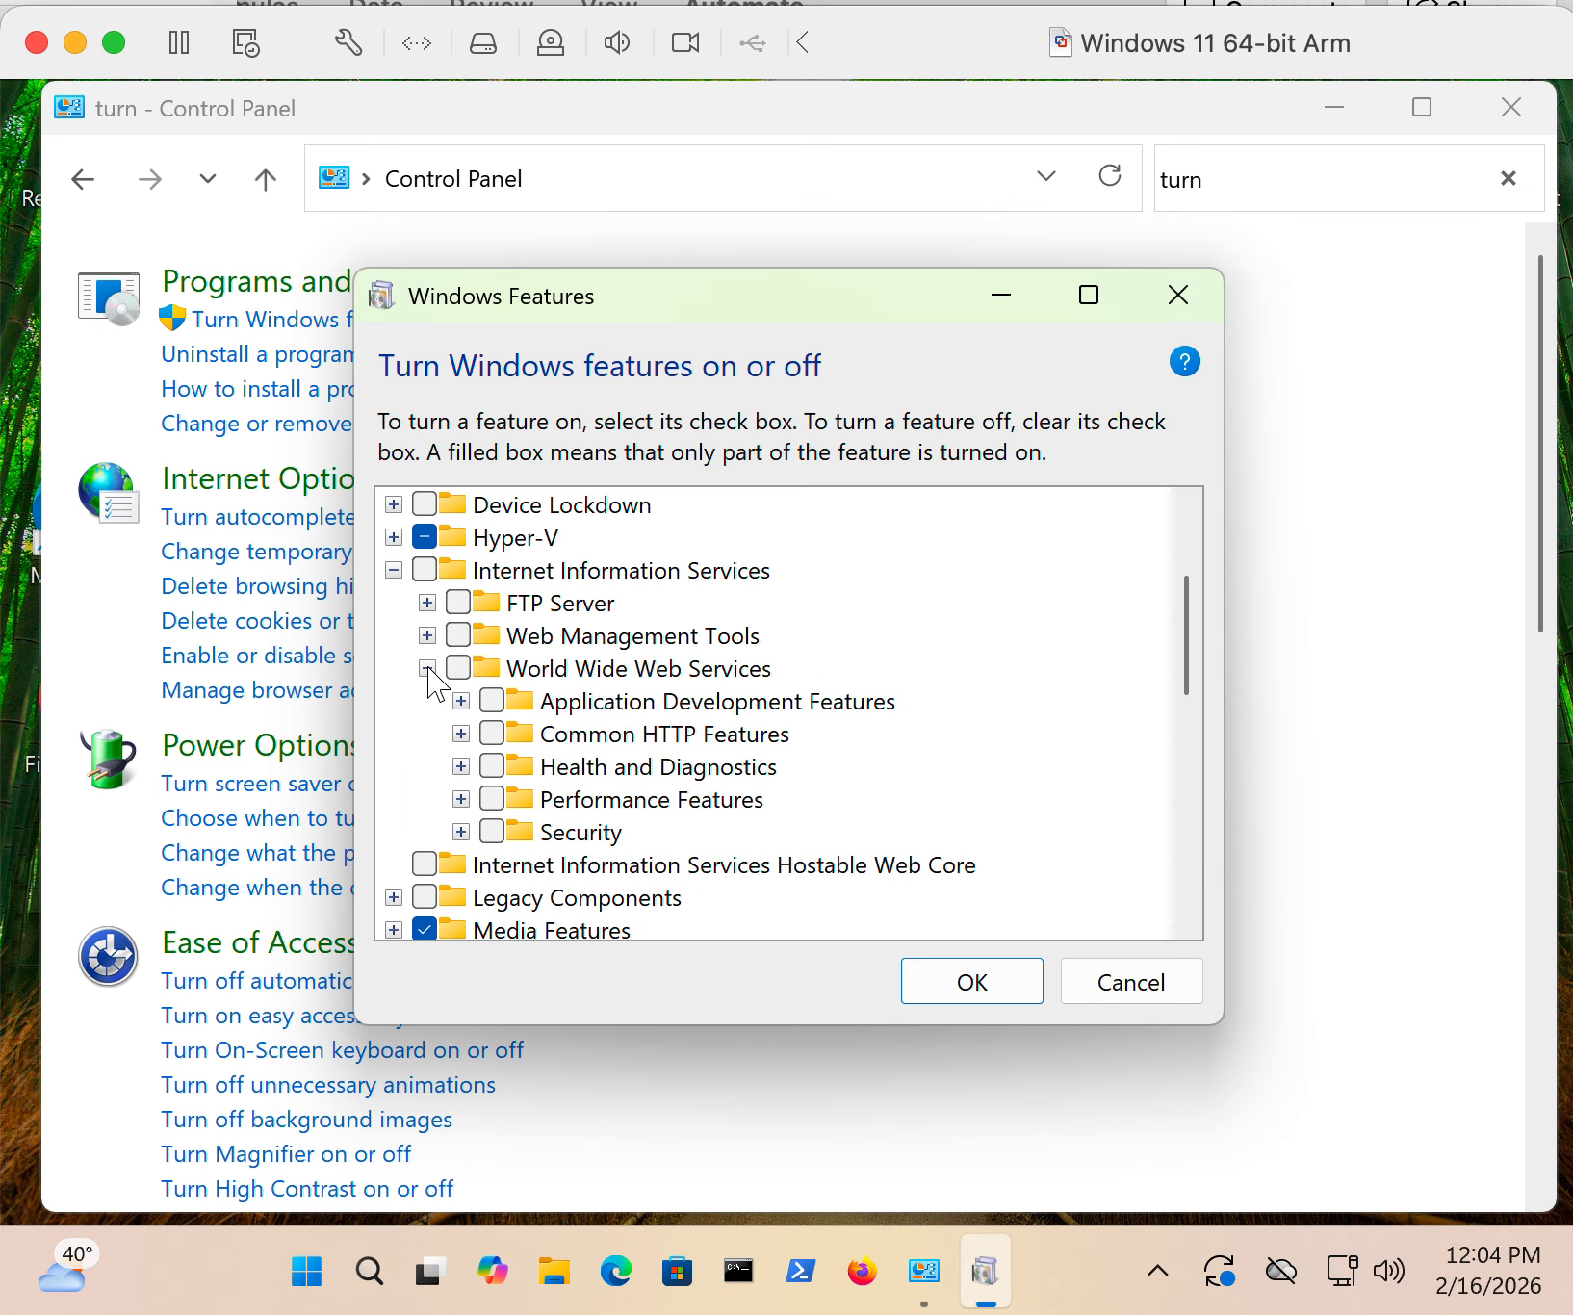
click(460, 832)
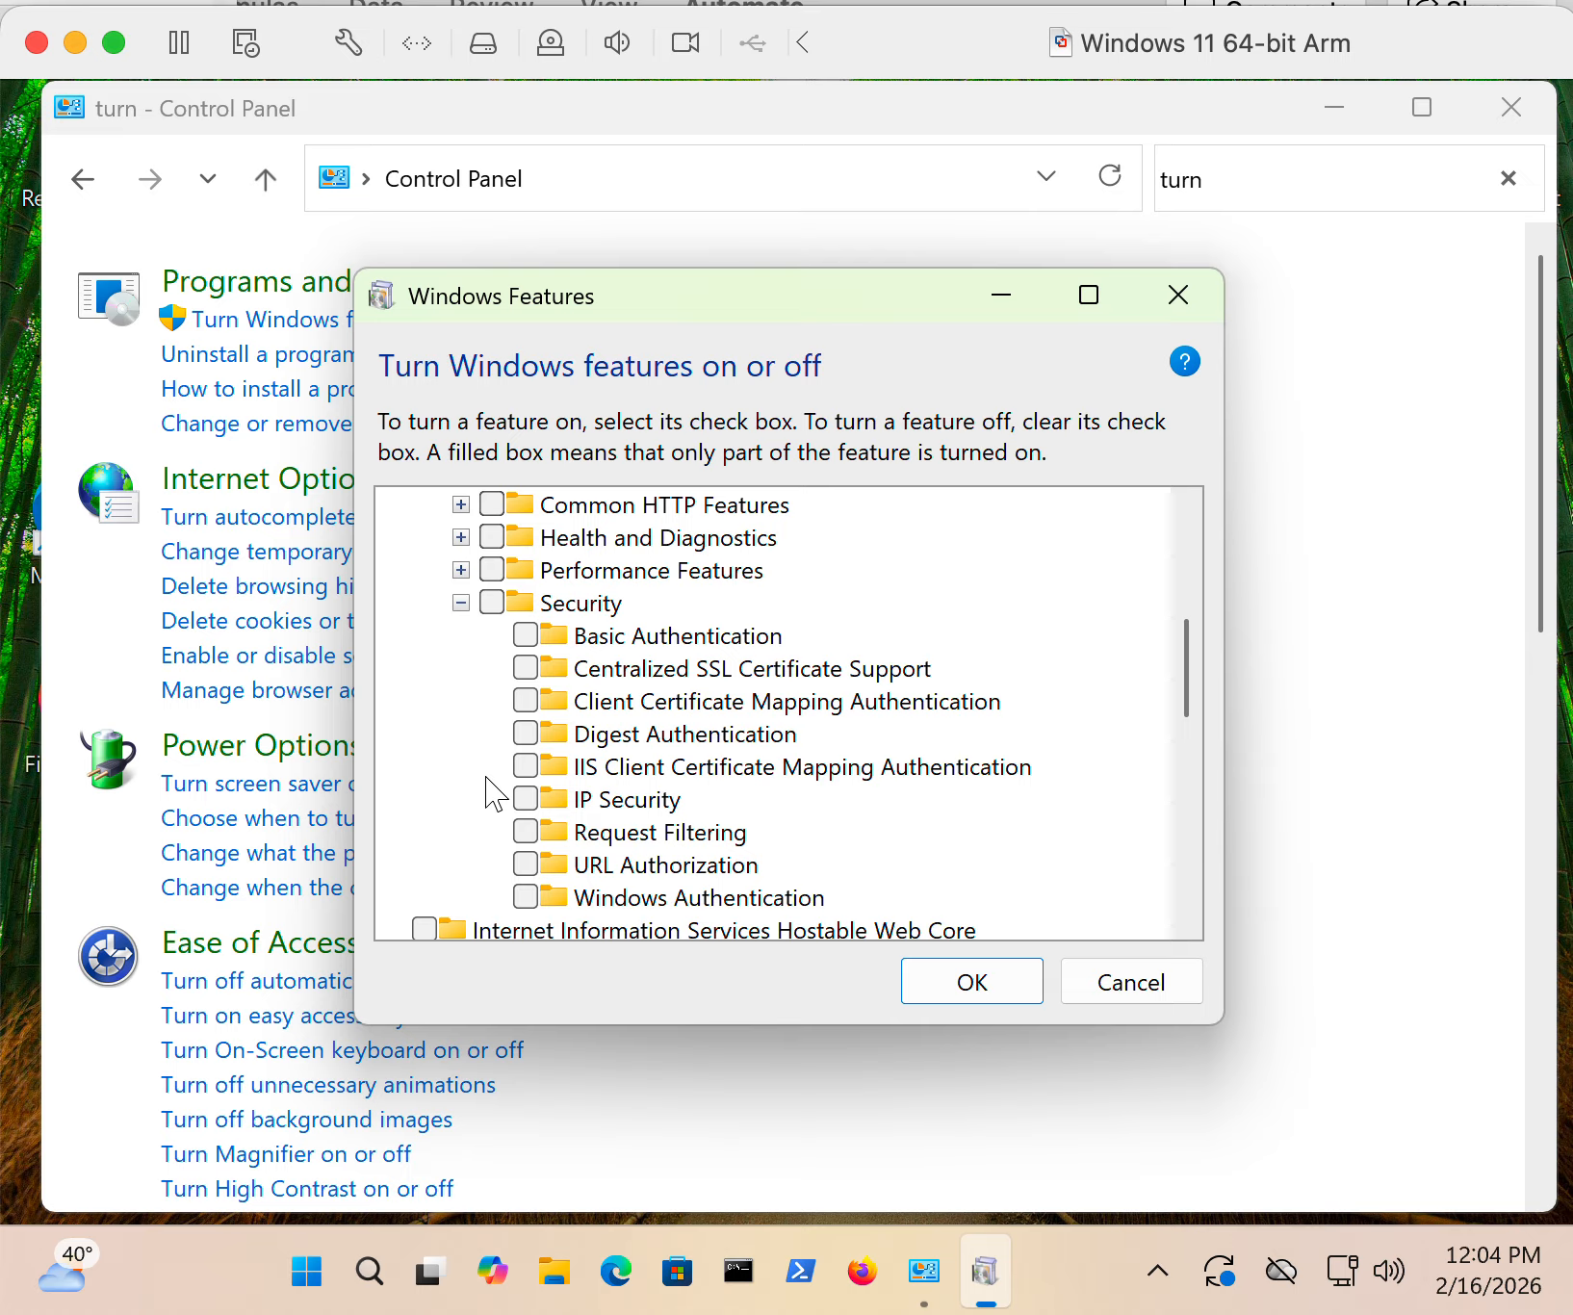
click(460, 602)
scroll(458, 616, up, 2)
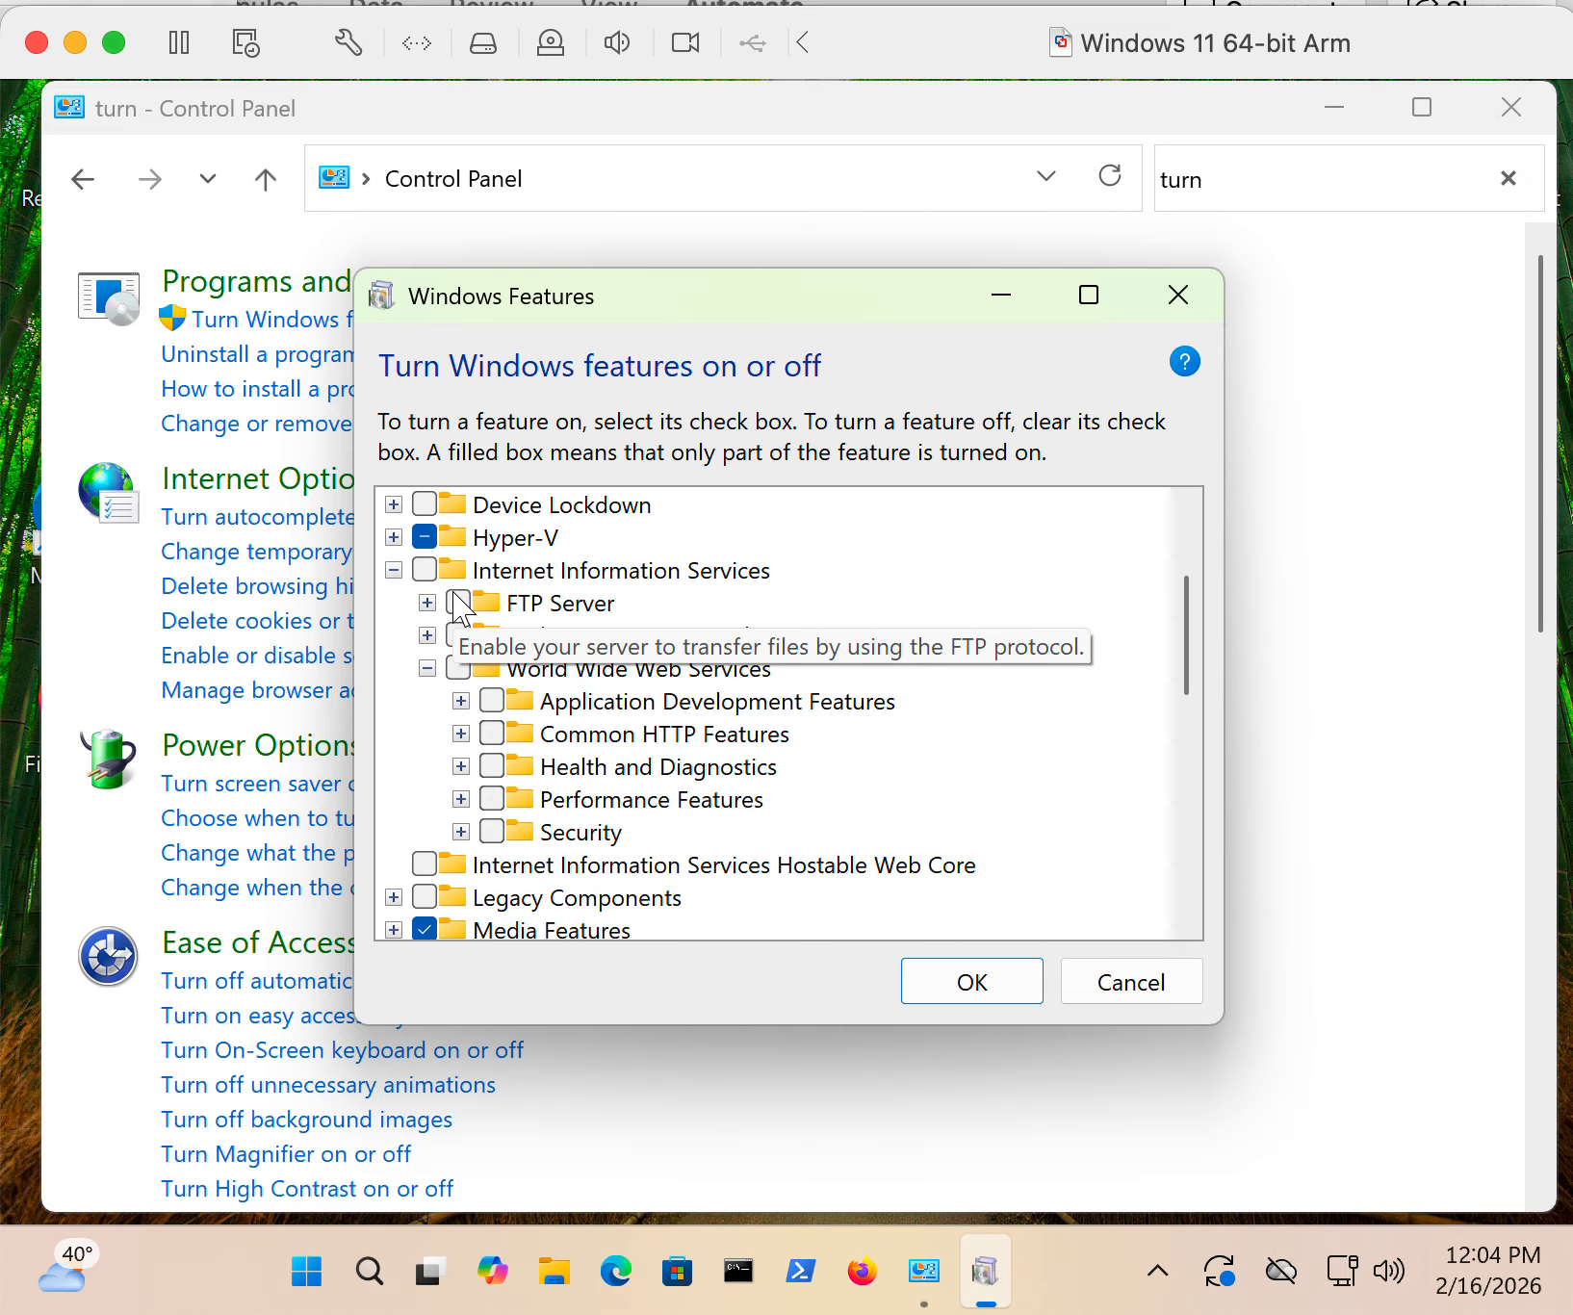
click(426, 668)
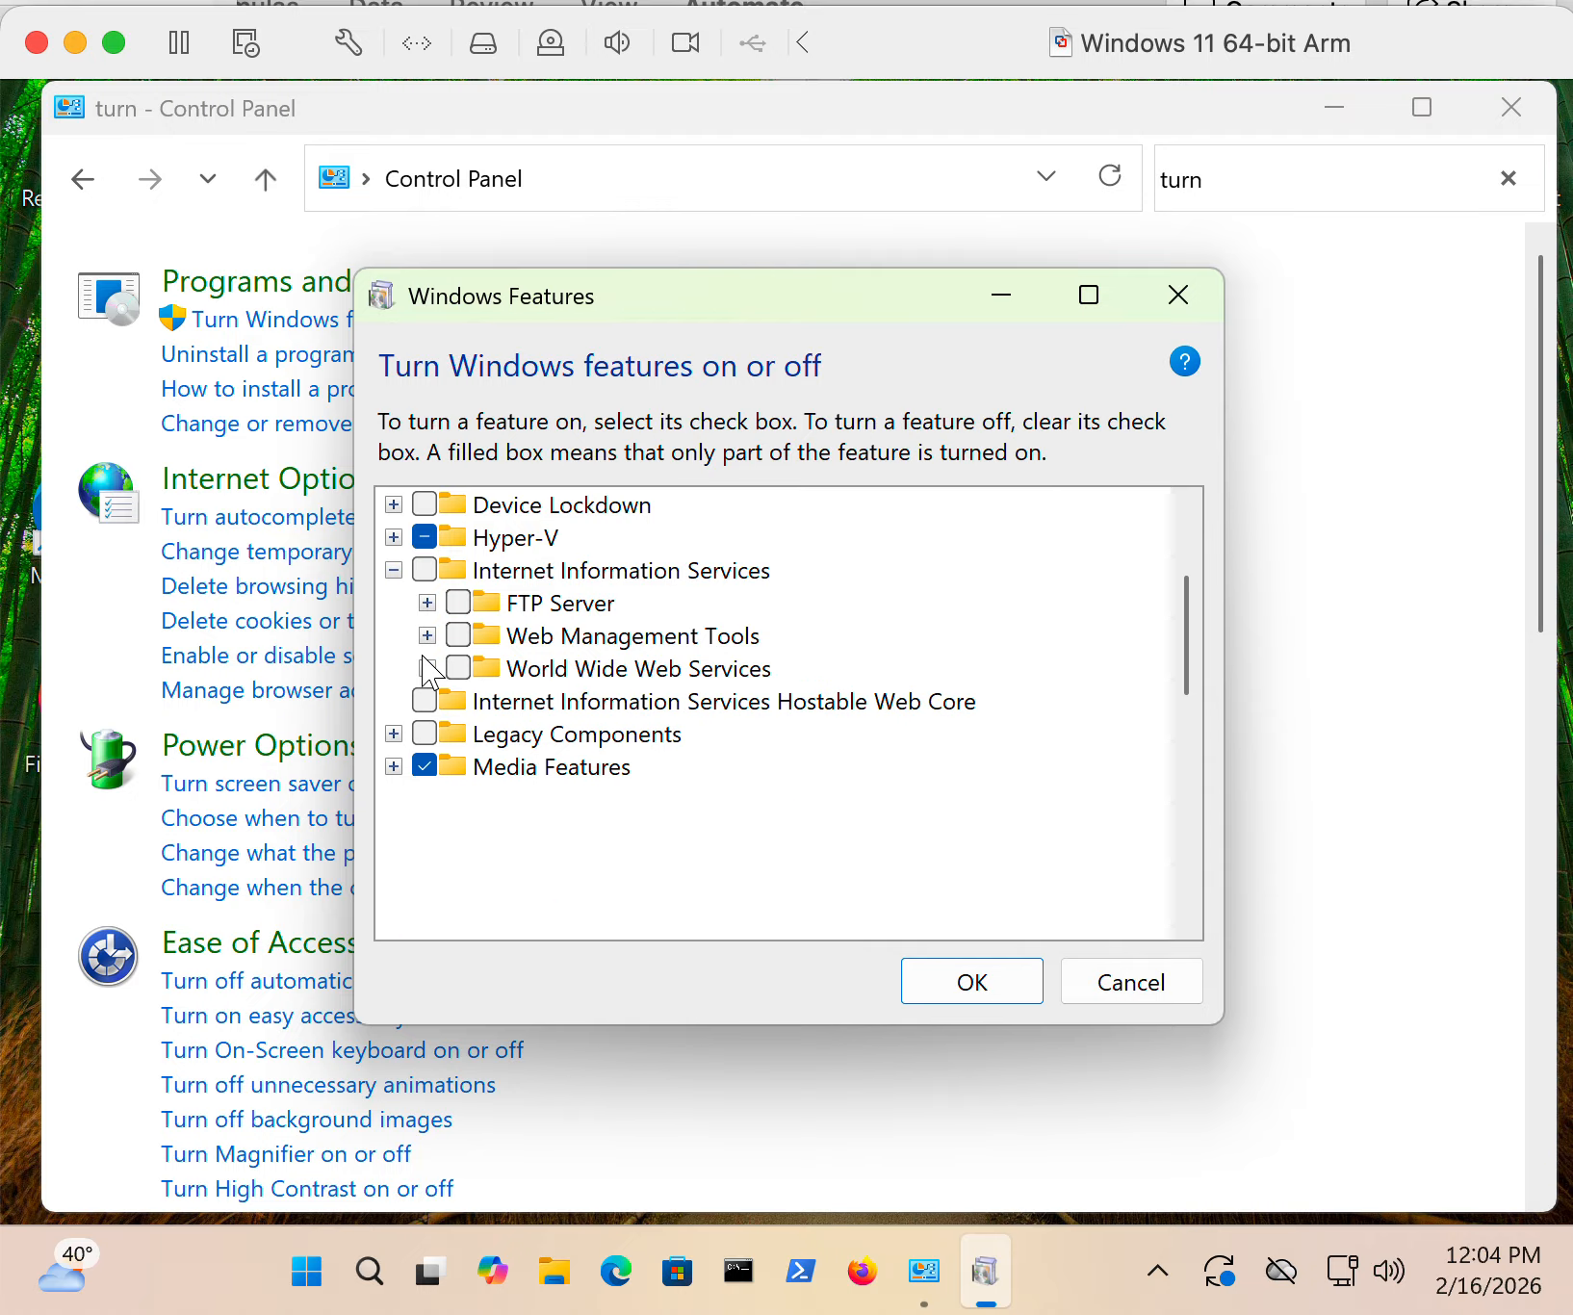
- Turn on the Internet Information Services feature, apply the change, and close Windows Features and Control Panel
click(392, 569)
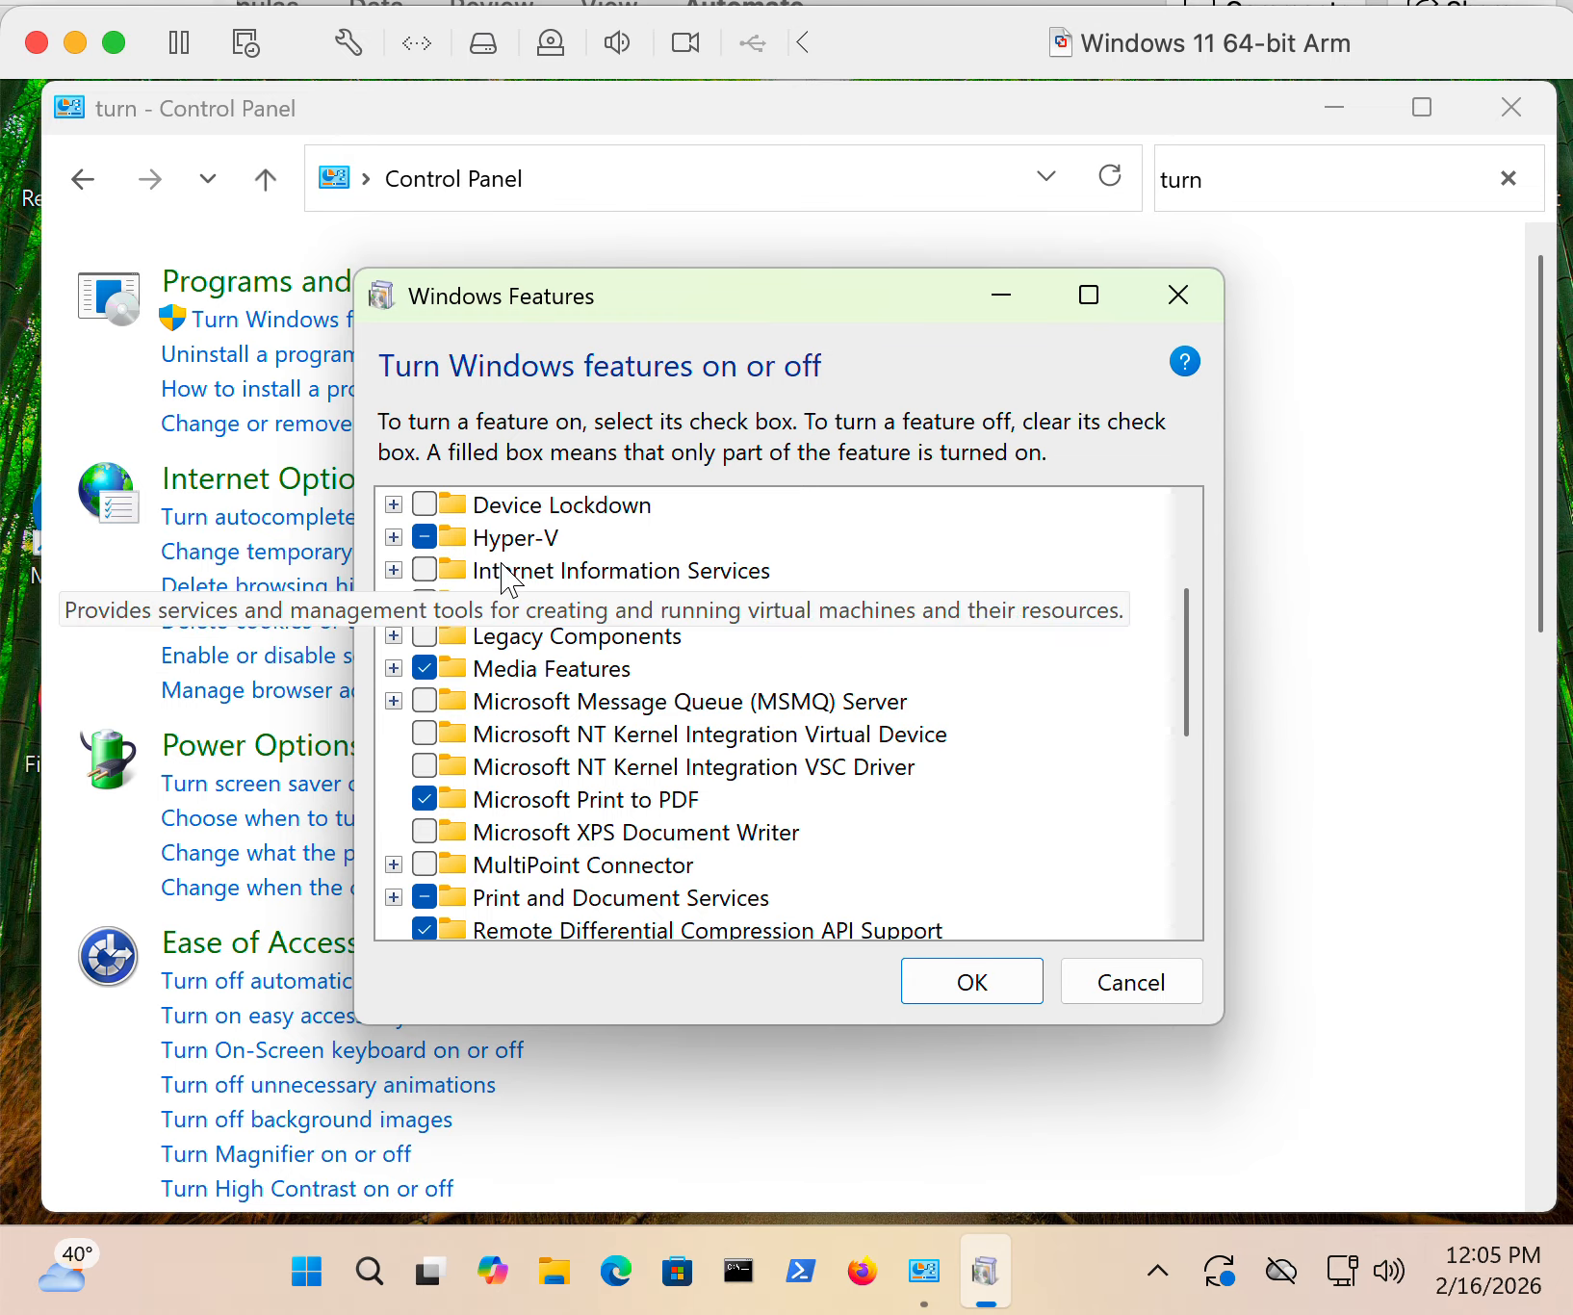
click(425, 570)
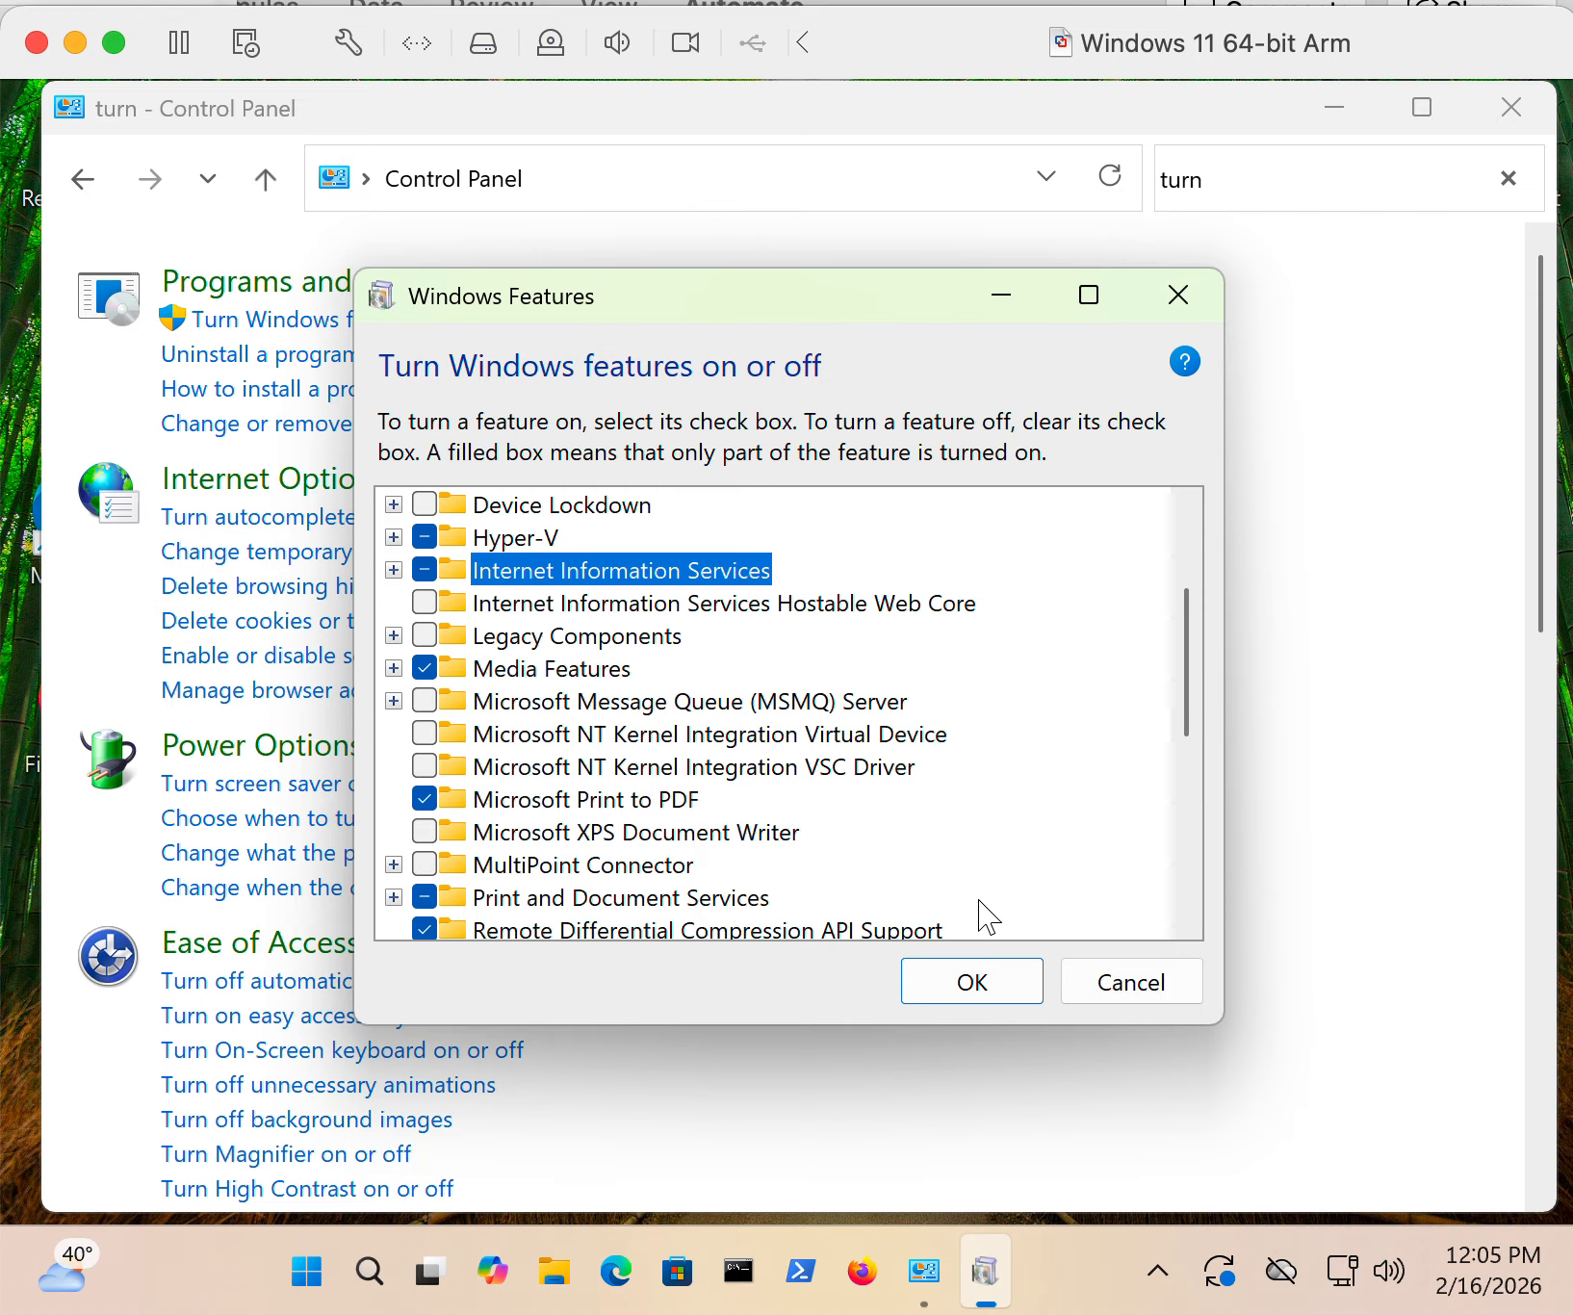
click(984, 991)
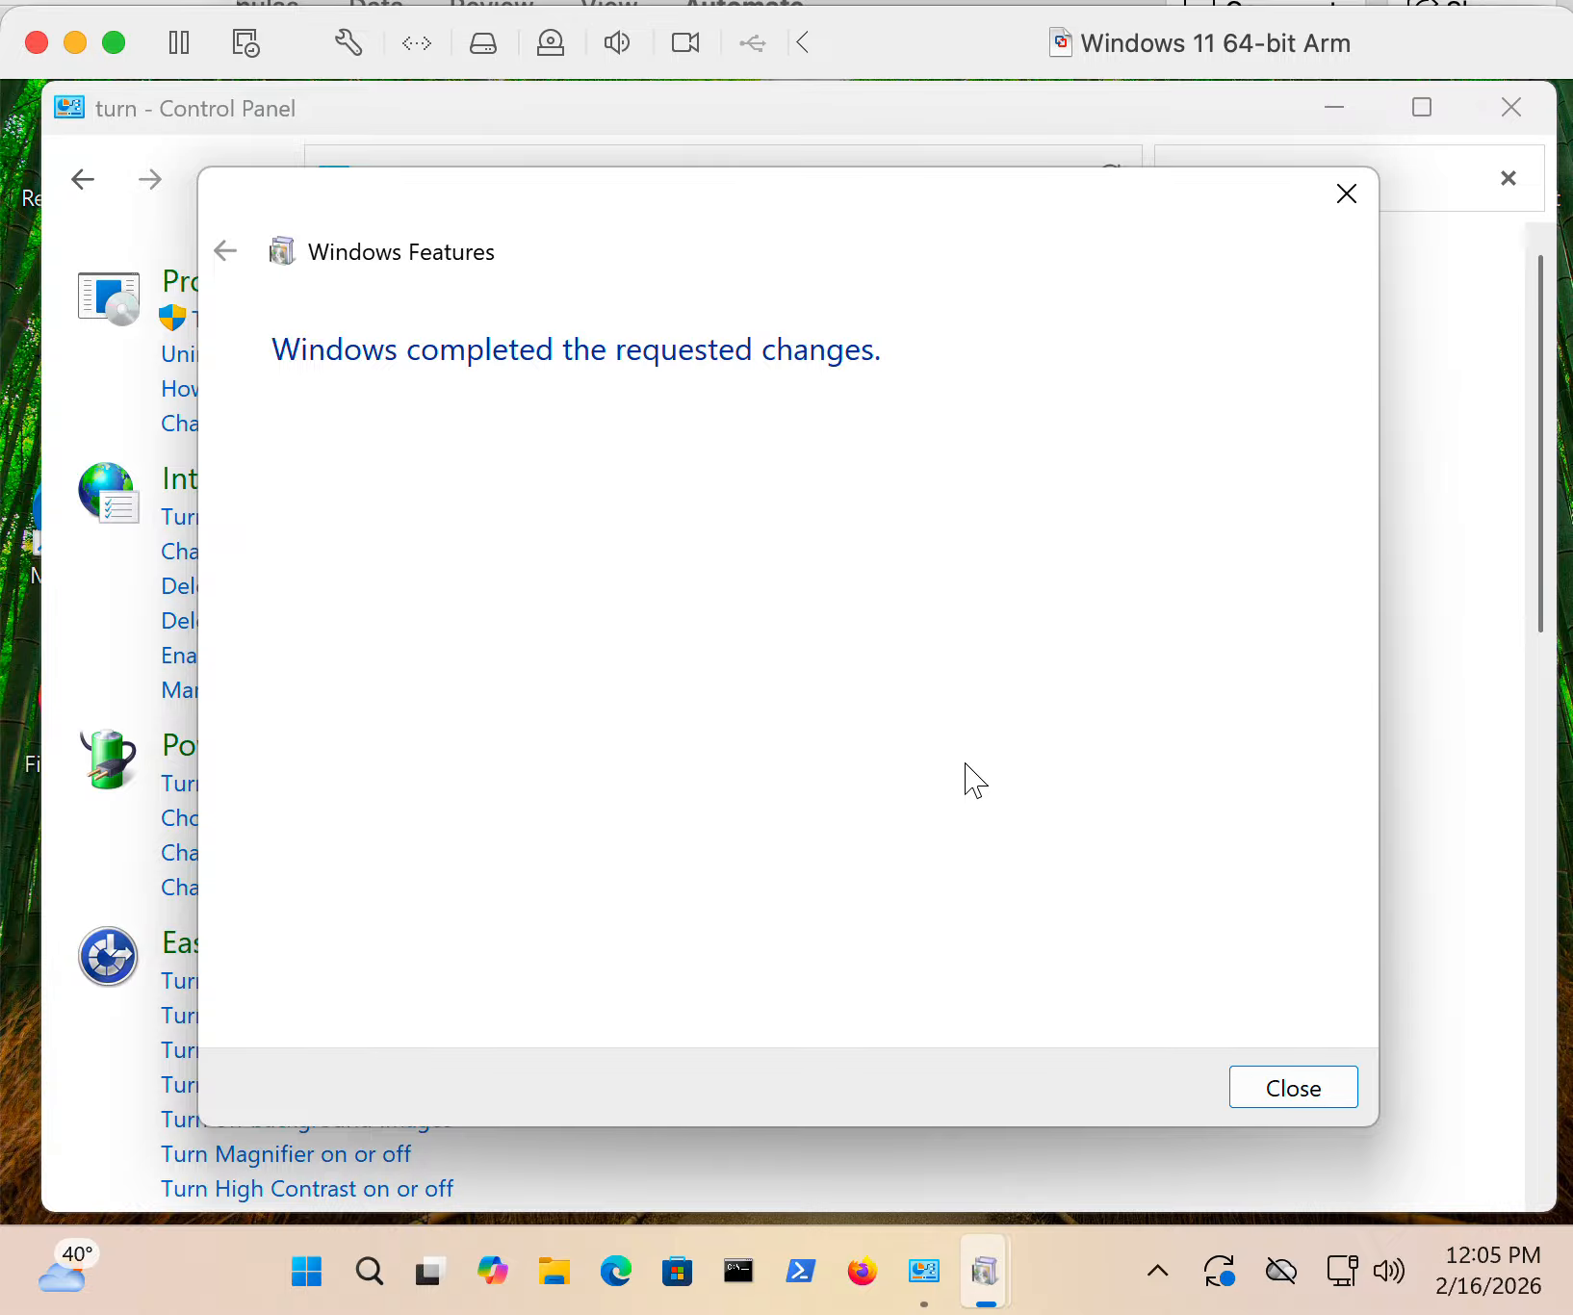
click(1251, 1082)
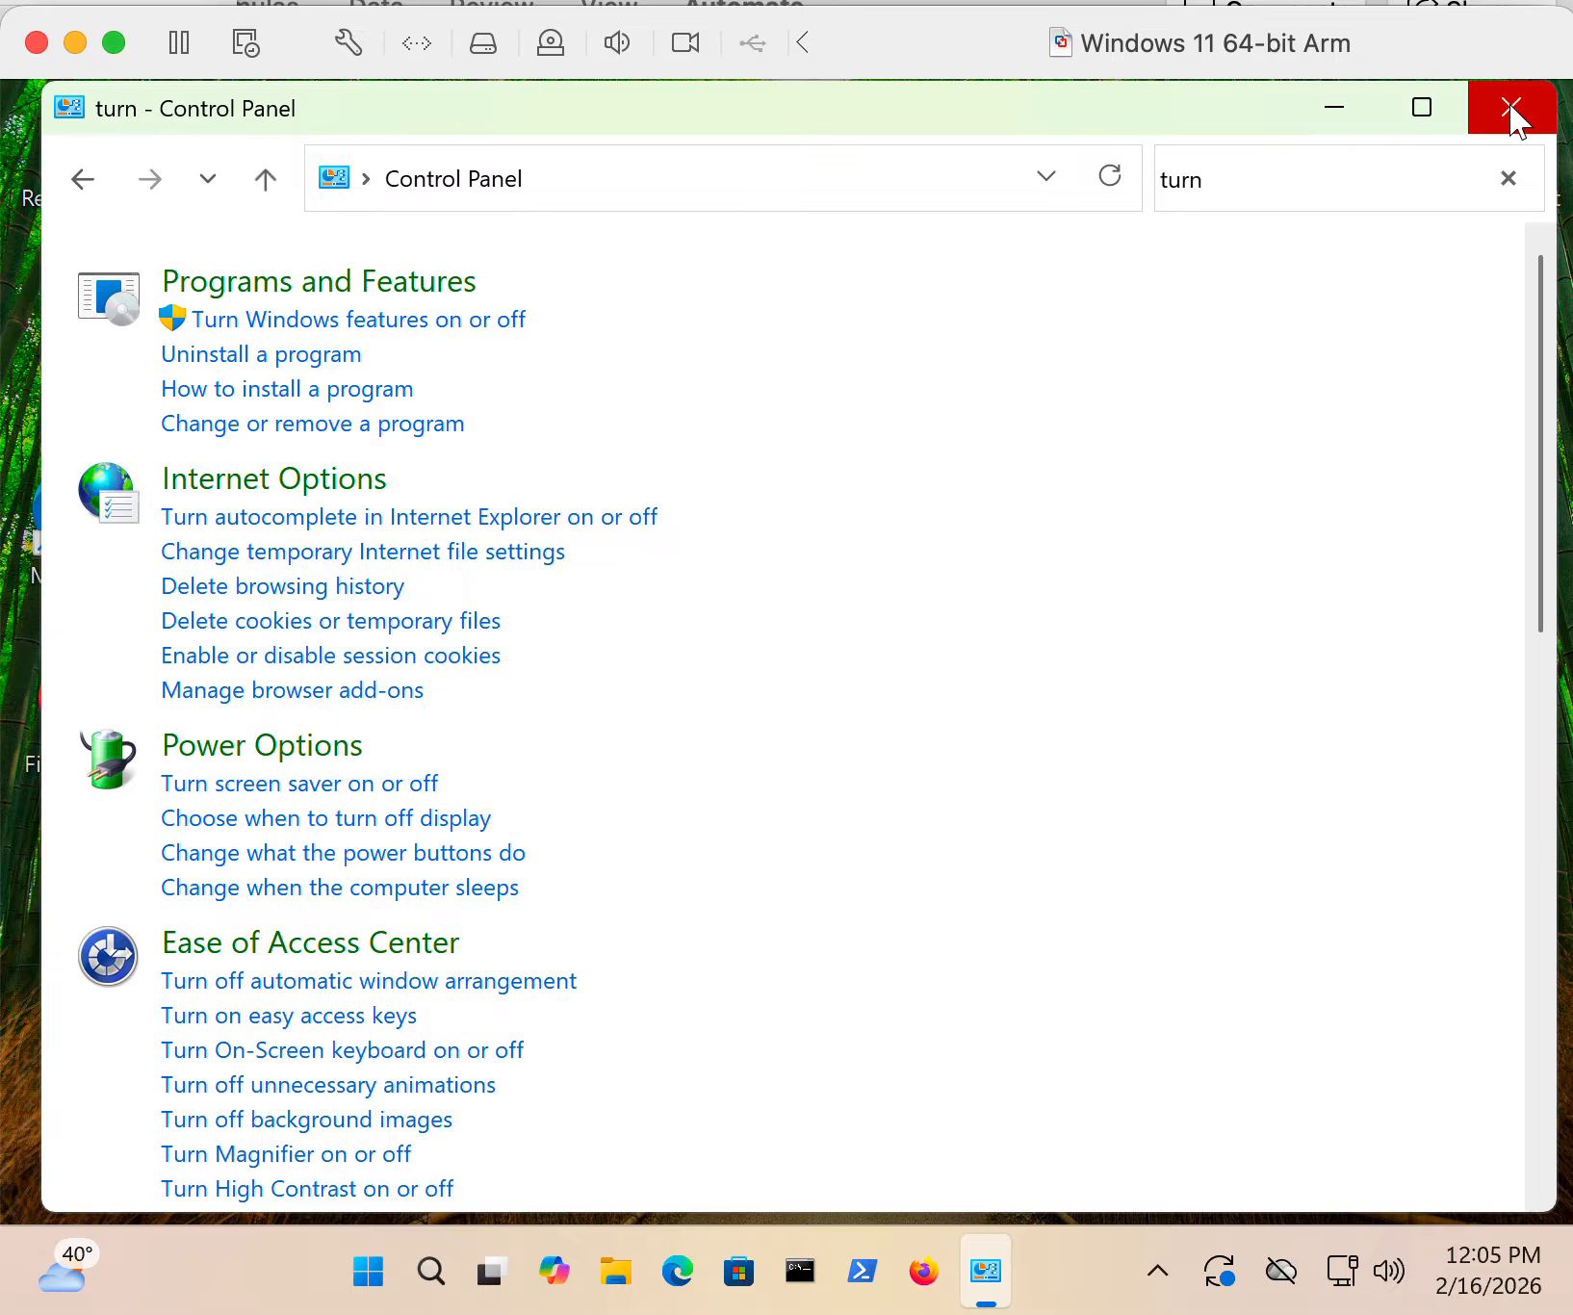
click(1510, 112)
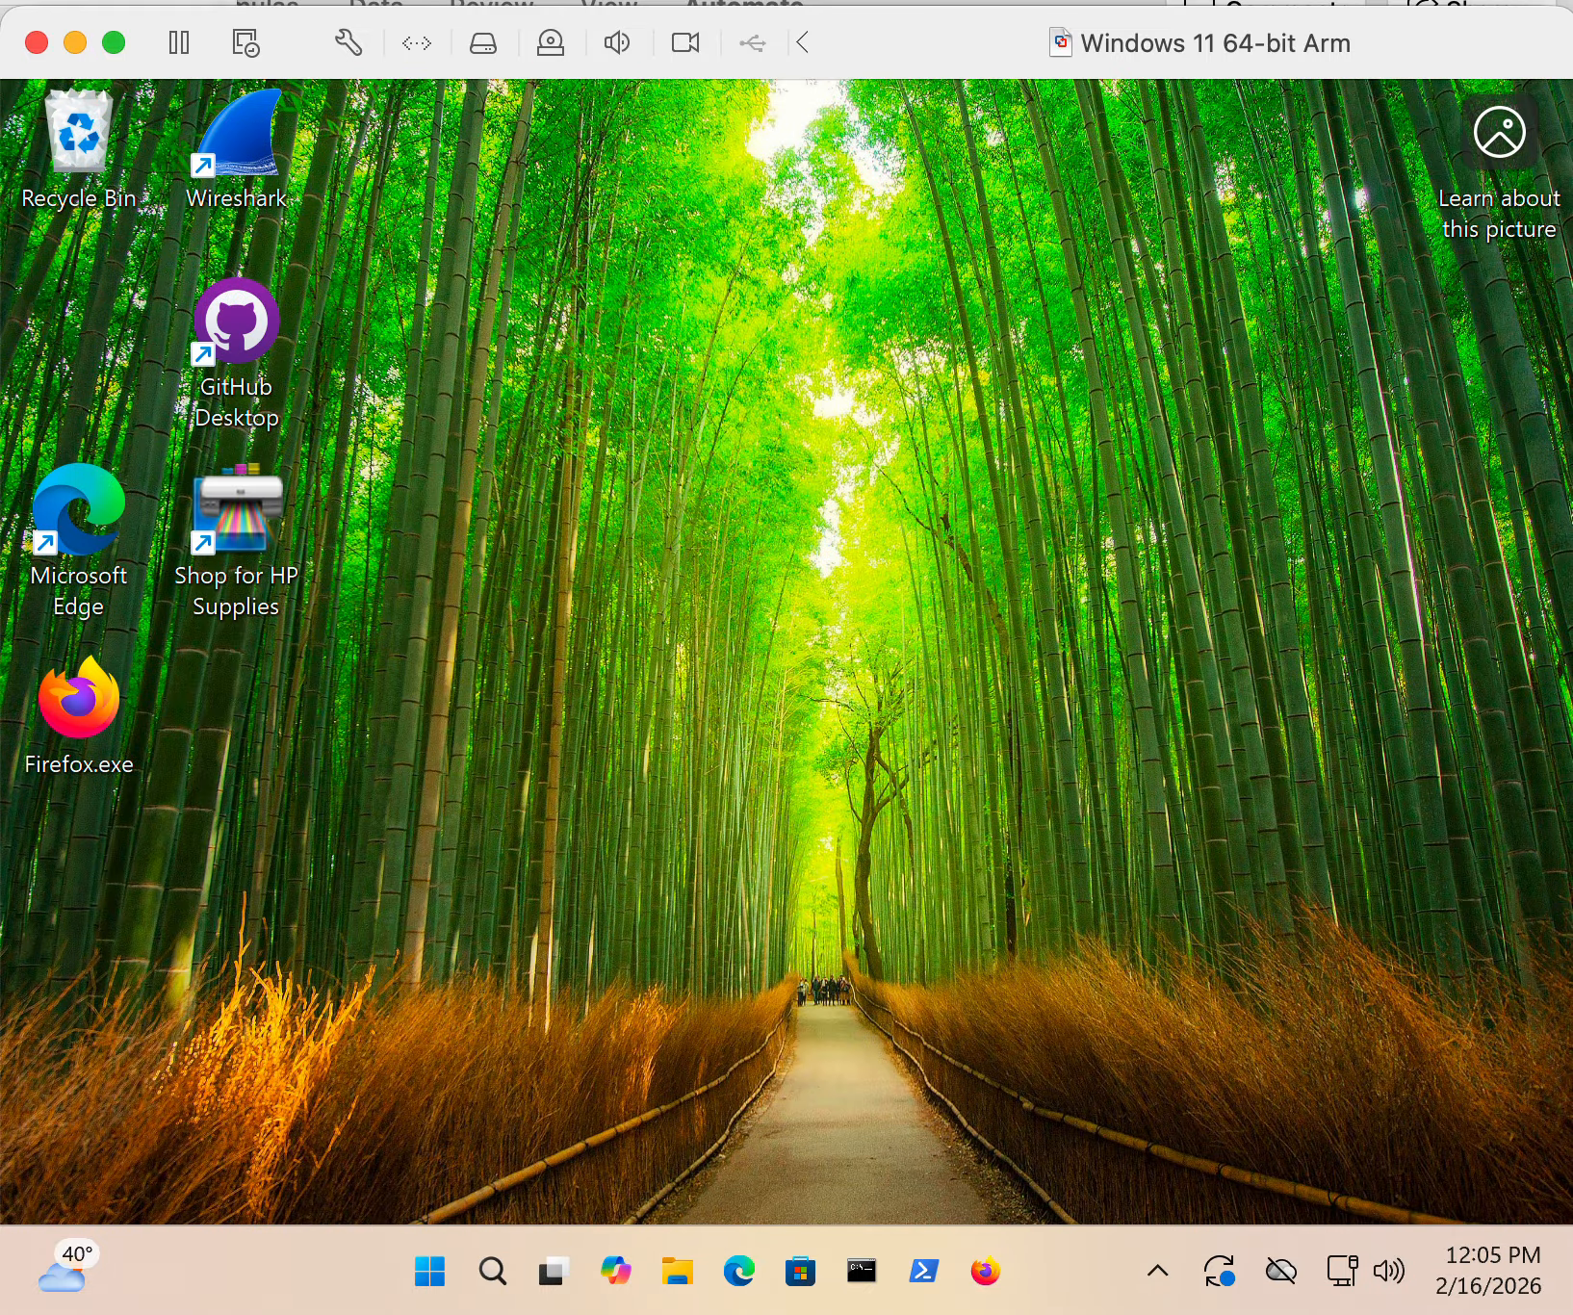
- Search Windows for services, open the Services console and check the World Wide Web Publishing Service's status and startup type
click(428, 1276)
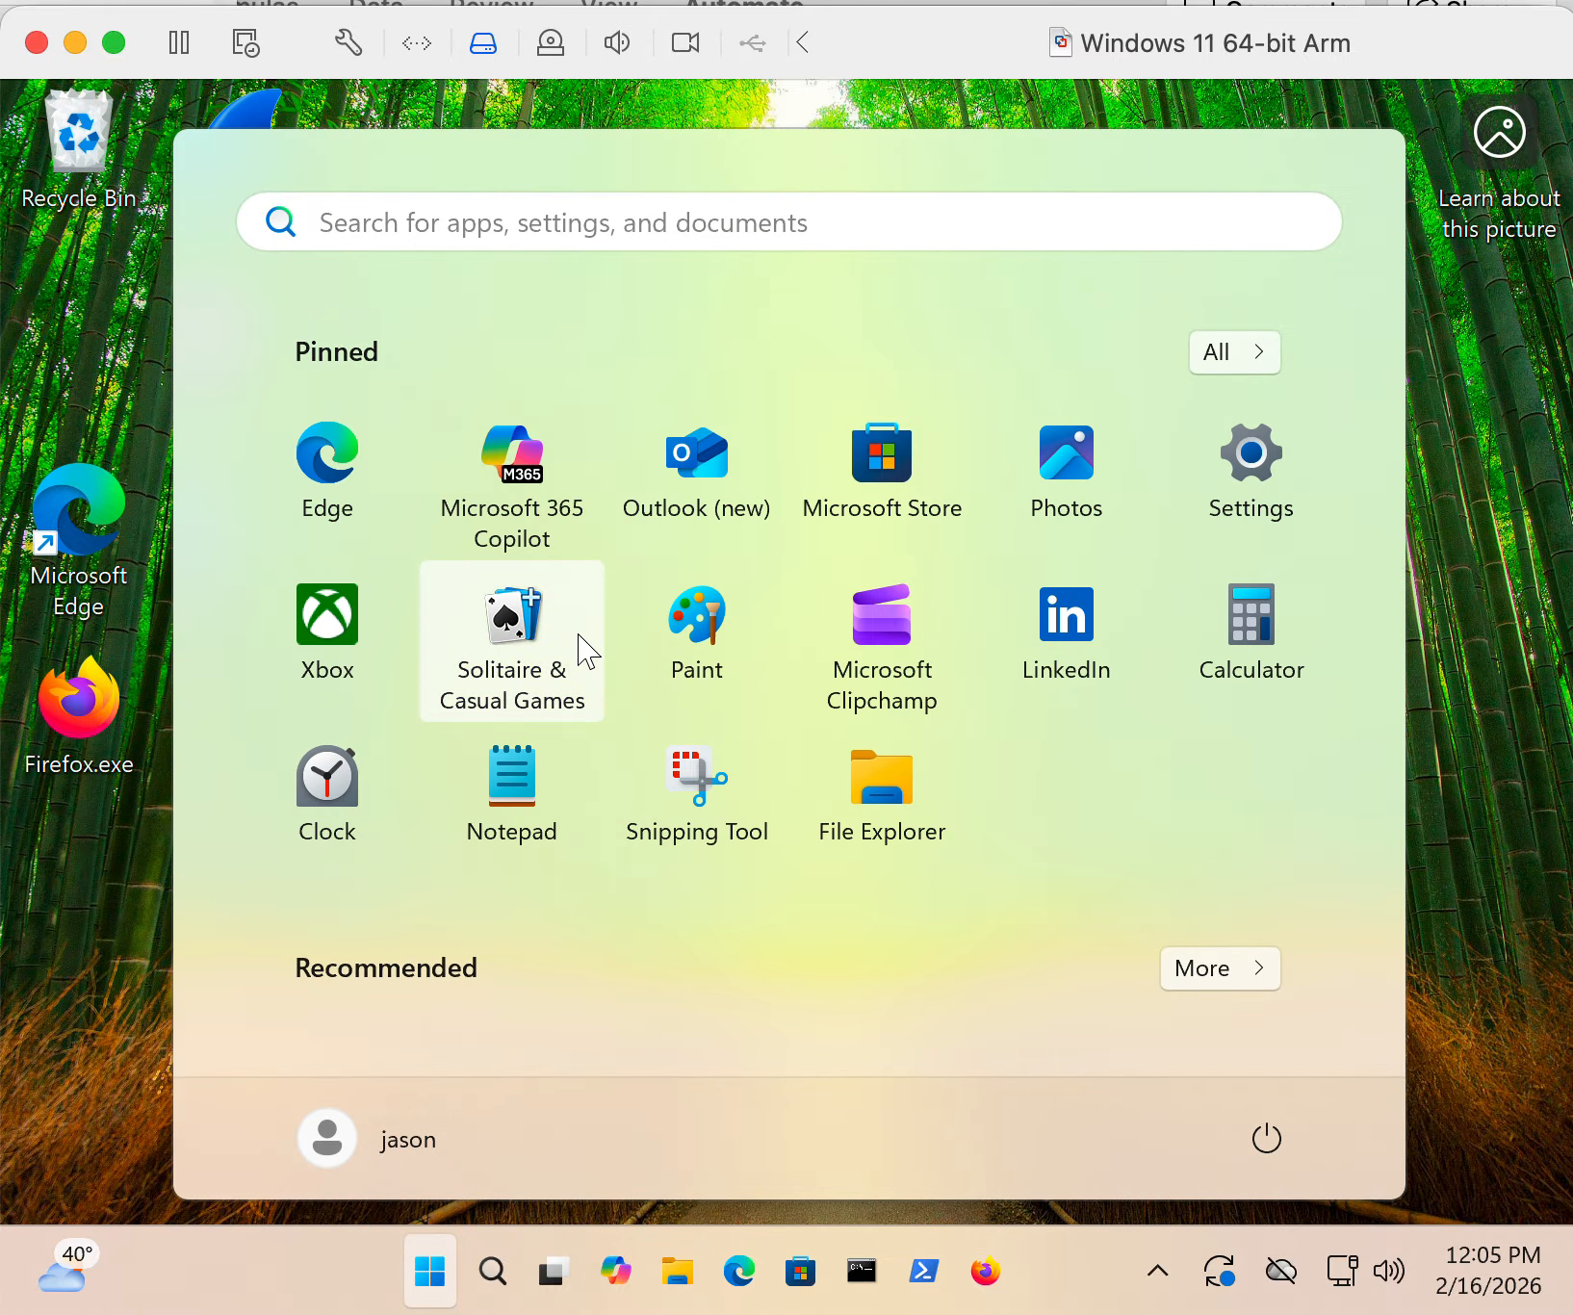
text(serv)
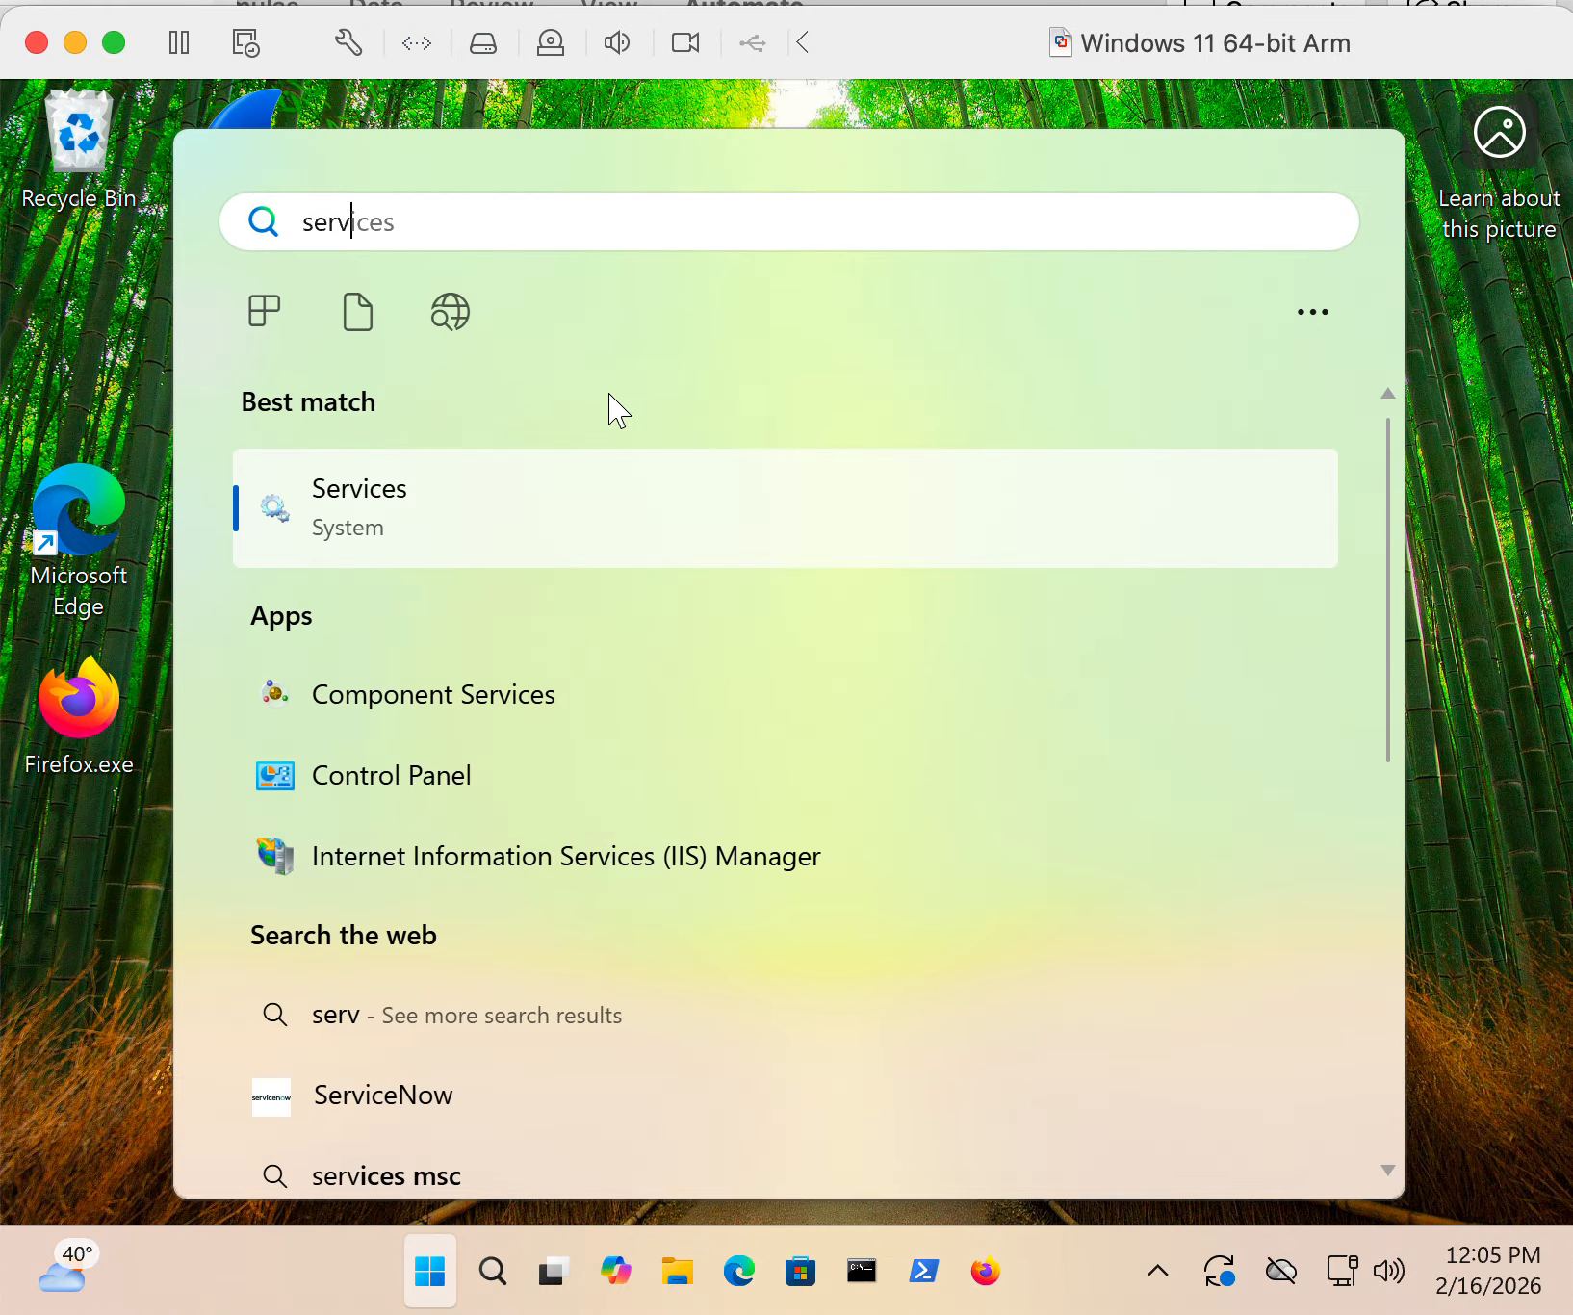
text(ices)
click(486, 508)
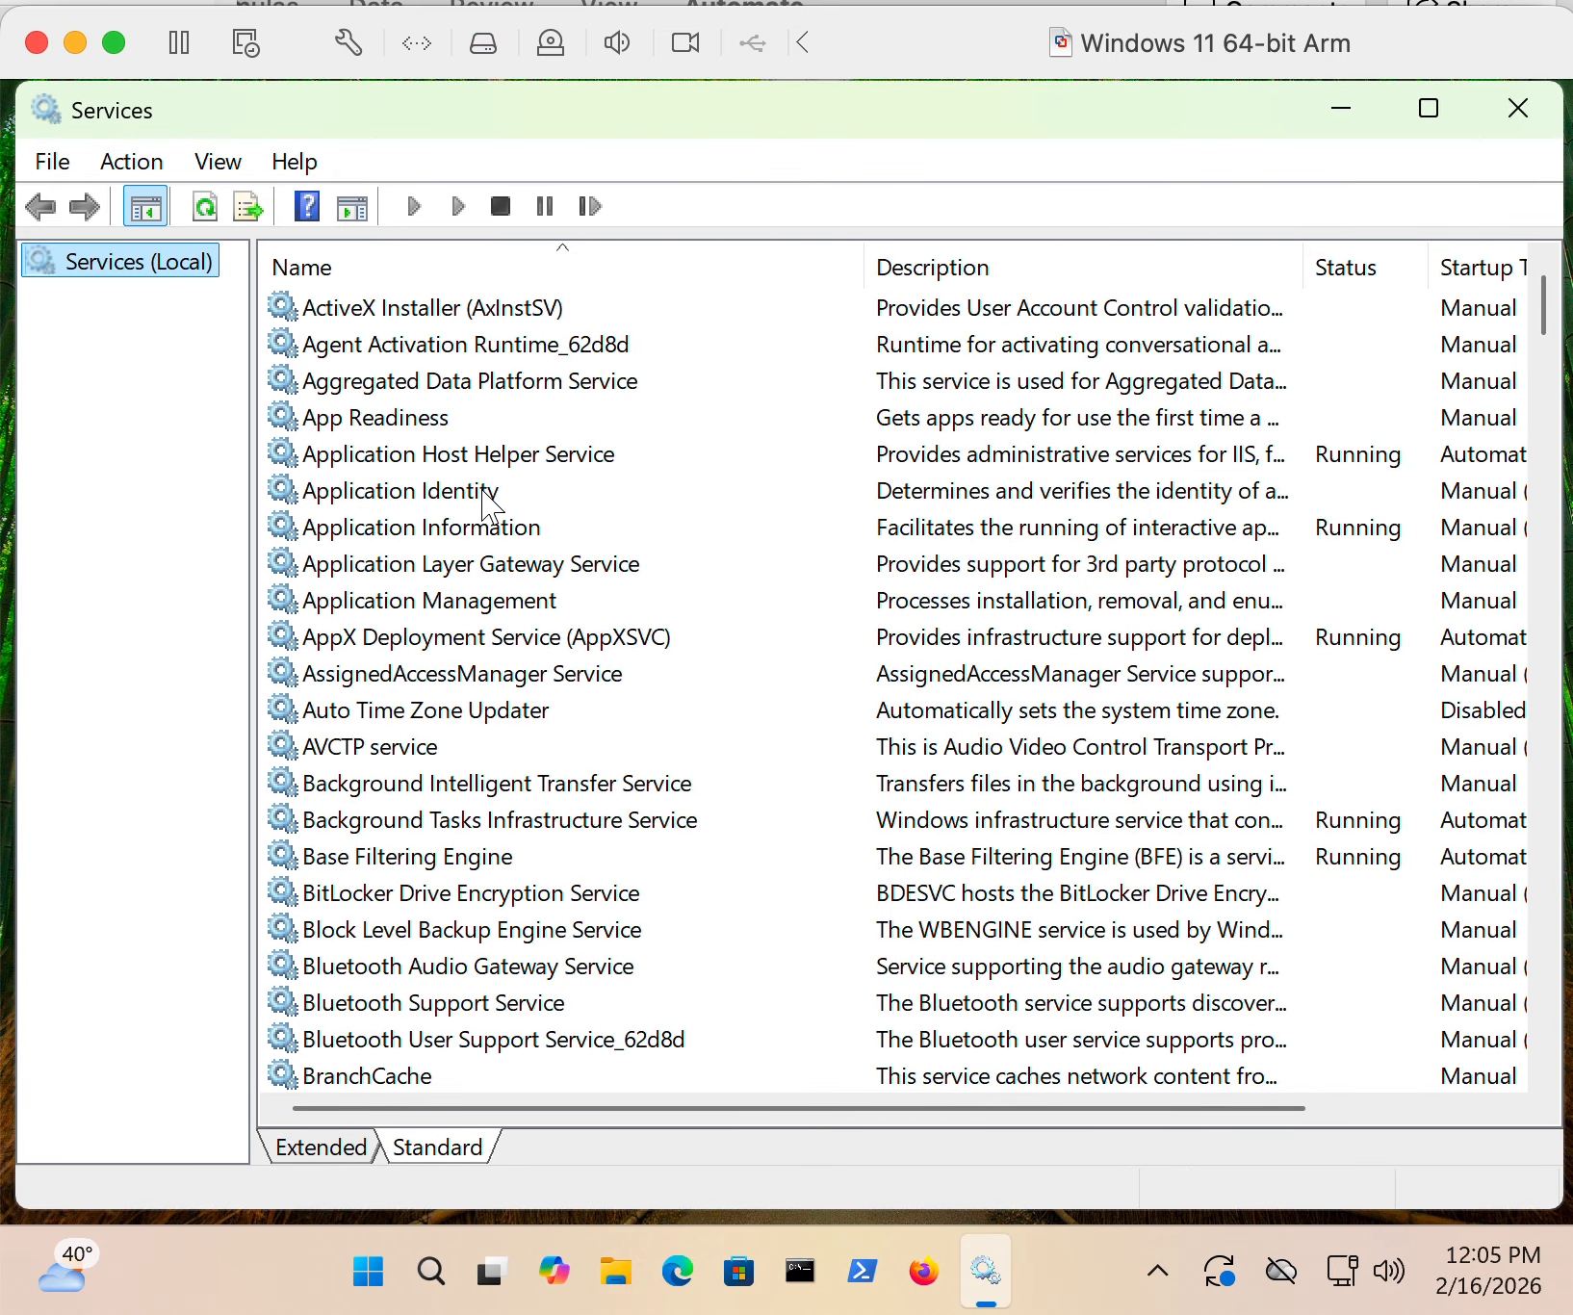
scroll(486, 500, down, 20)
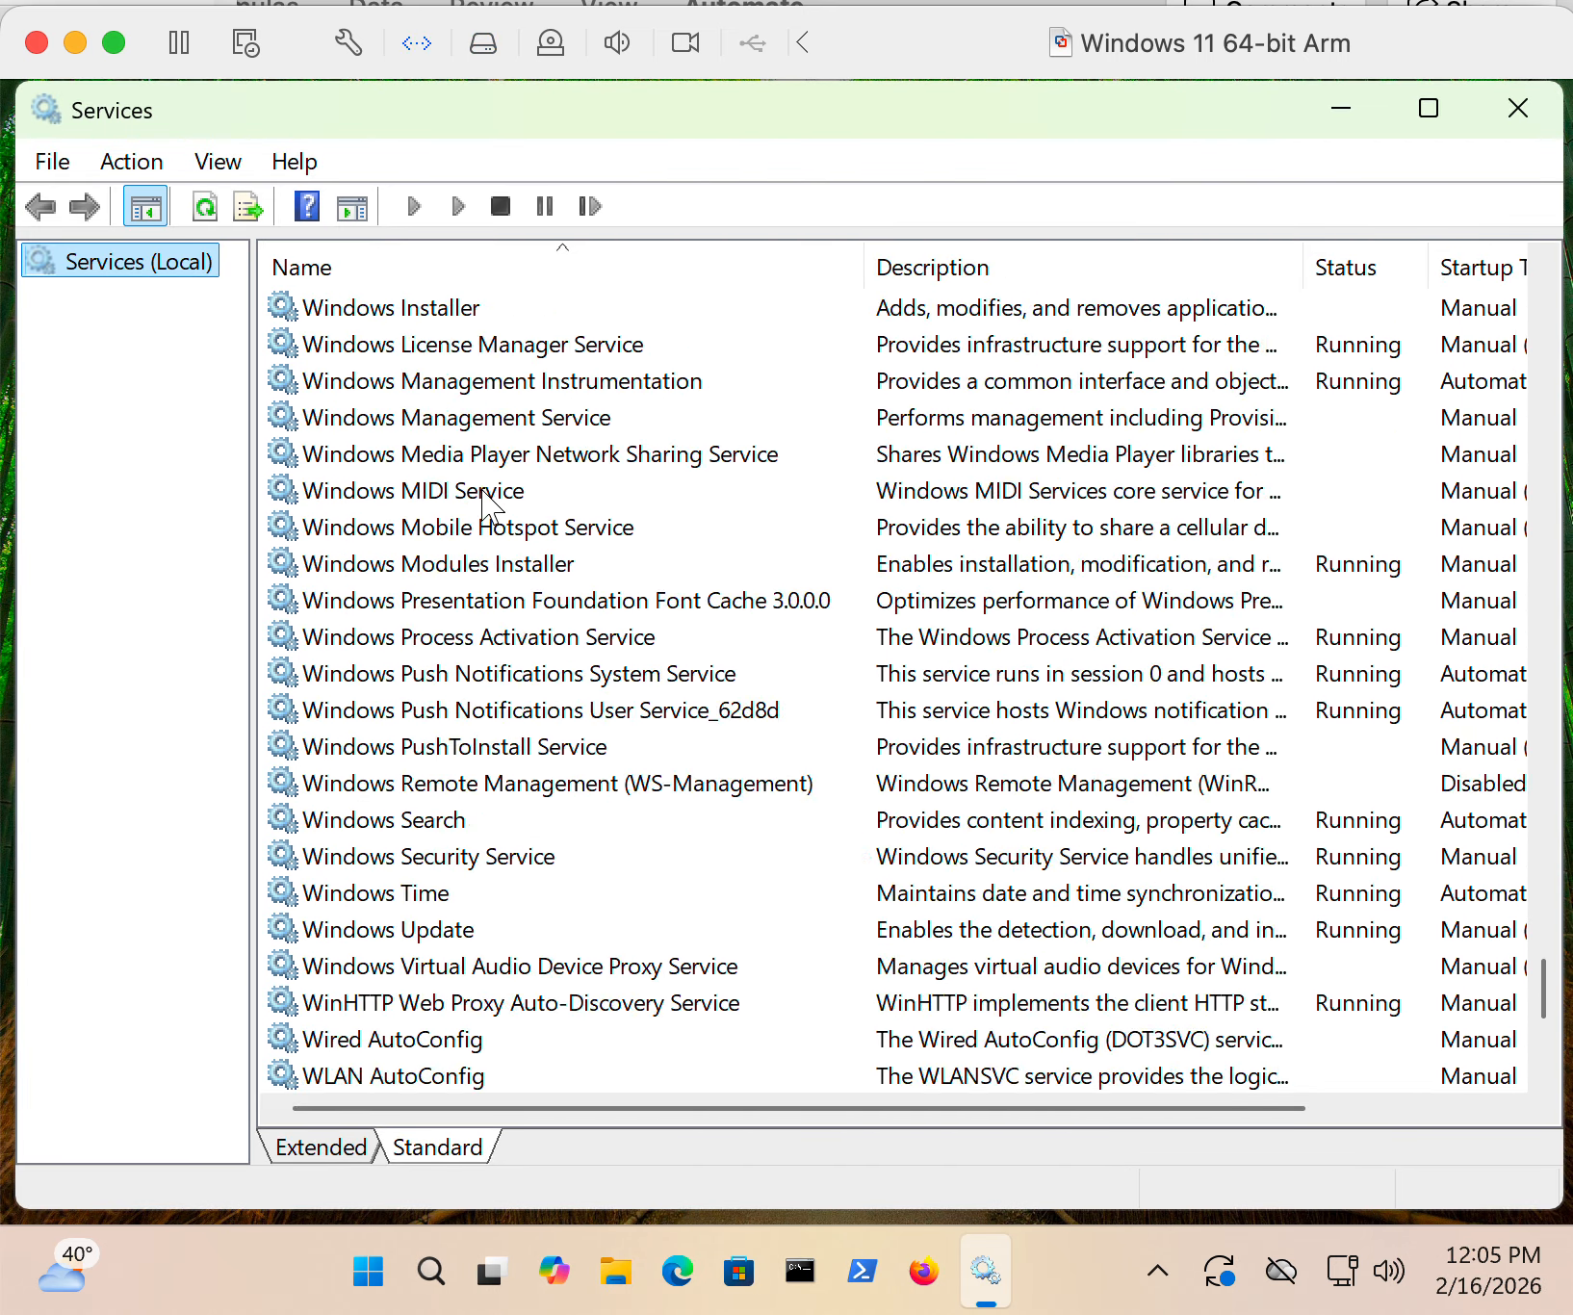
scroll(486, 501, down, 5)
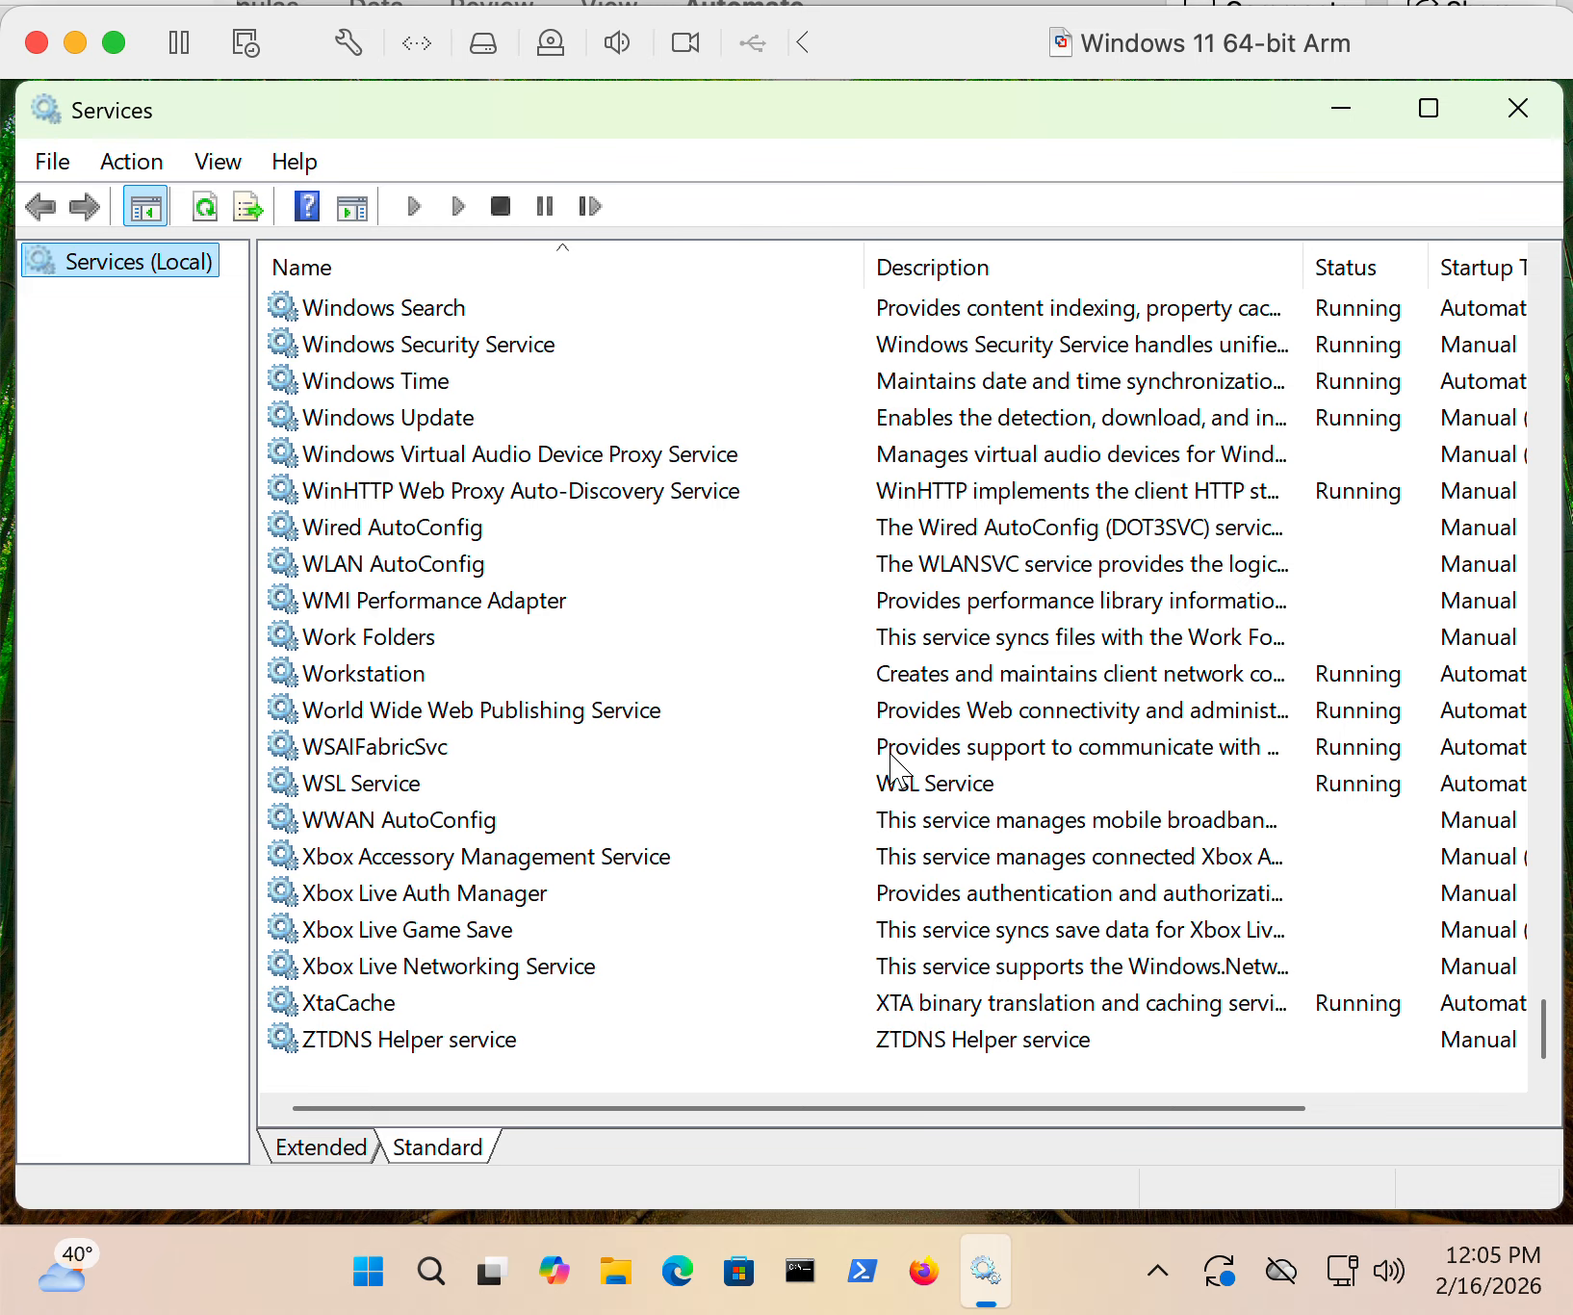
scroll(890, 770, right, 2)
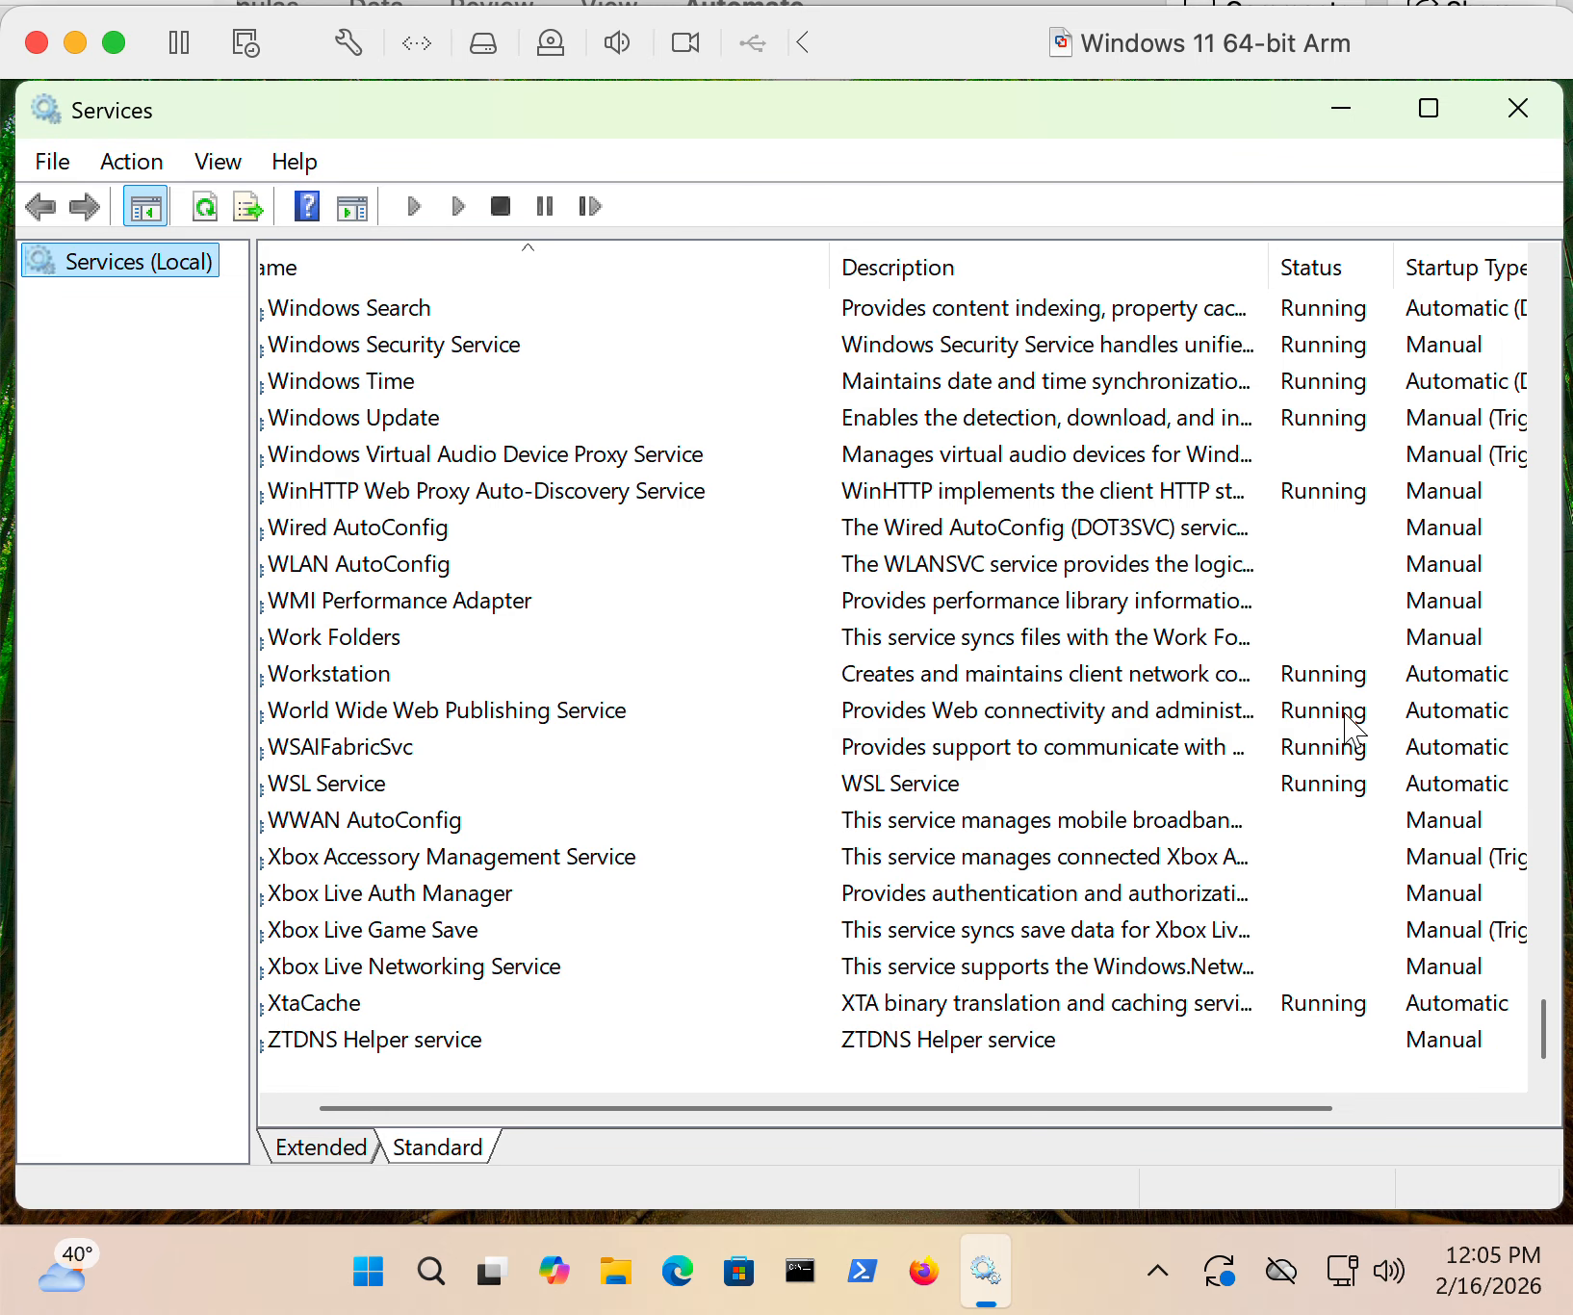